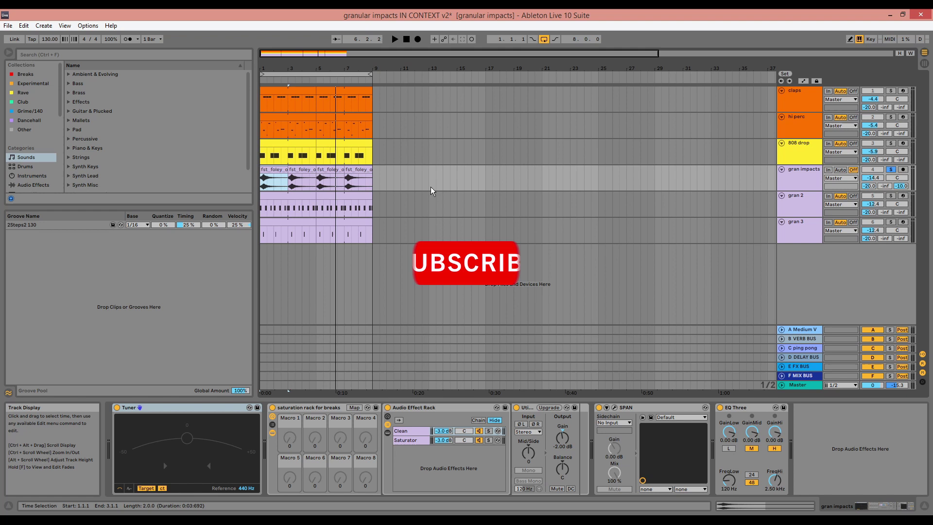
Play the arrangement and solo gran 2, then gran 3, to preview them
key("space")
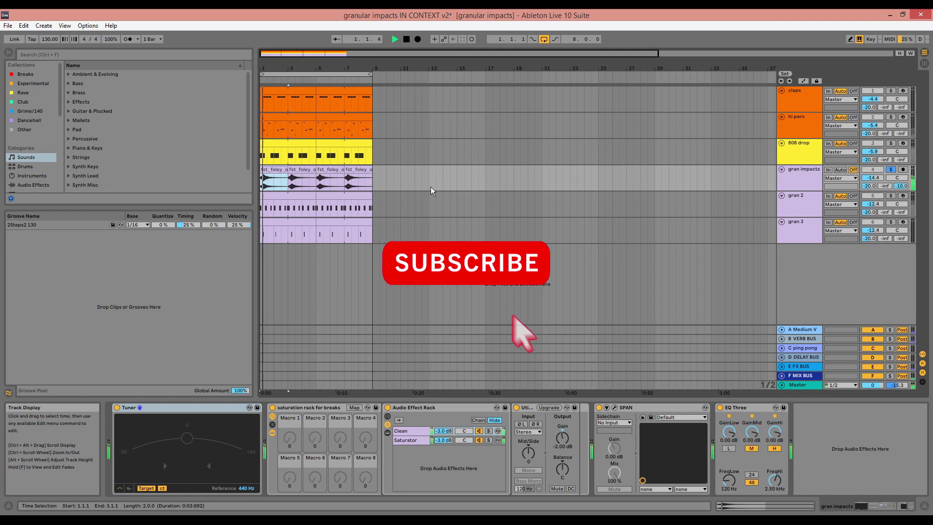
left_click(890, 196)
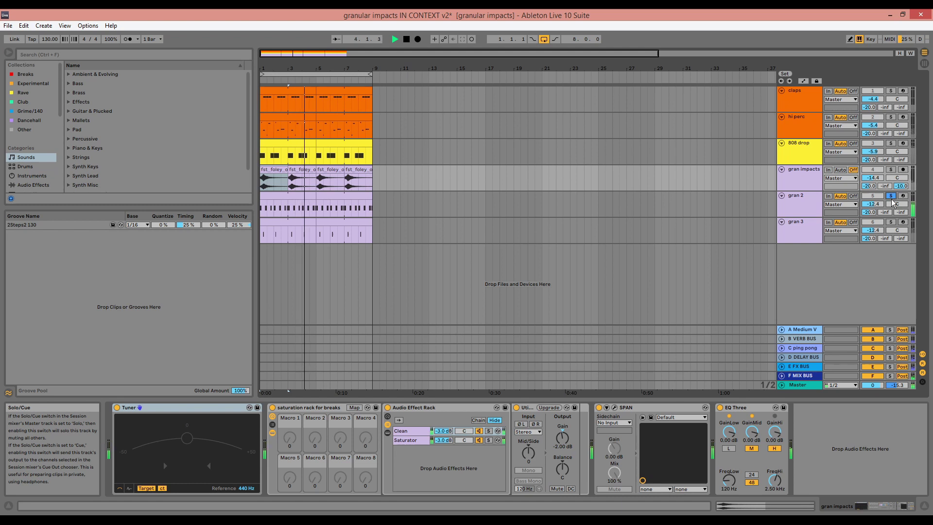
left_click(891, 223)
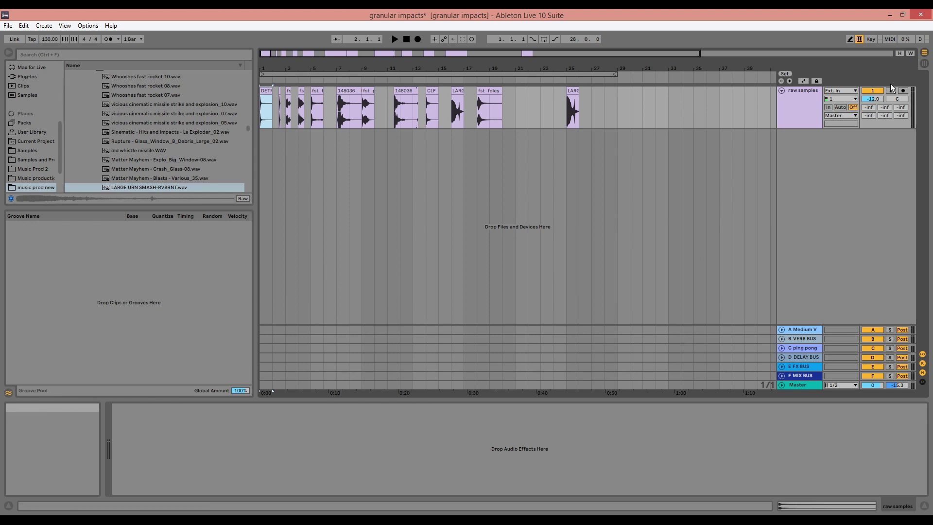
scroll(340, 107, "up", 3)
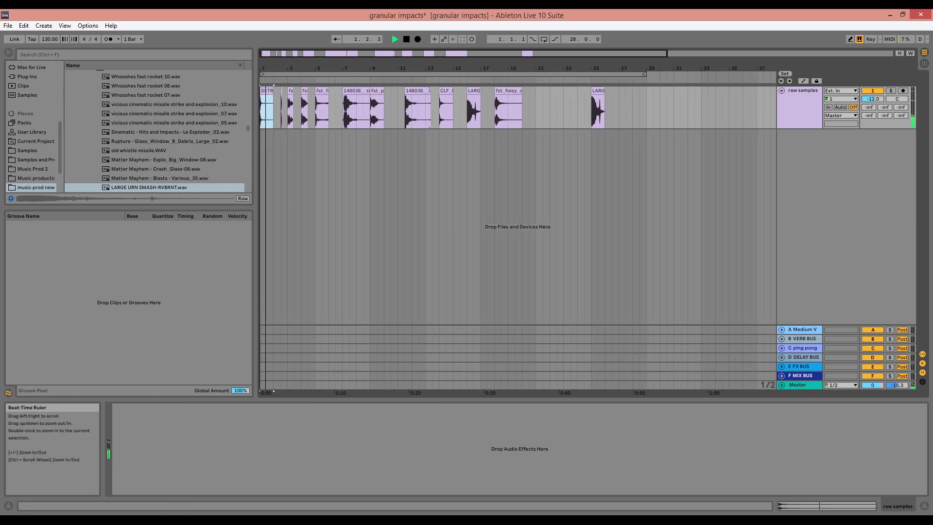
left_click(286, 92)
key("space")
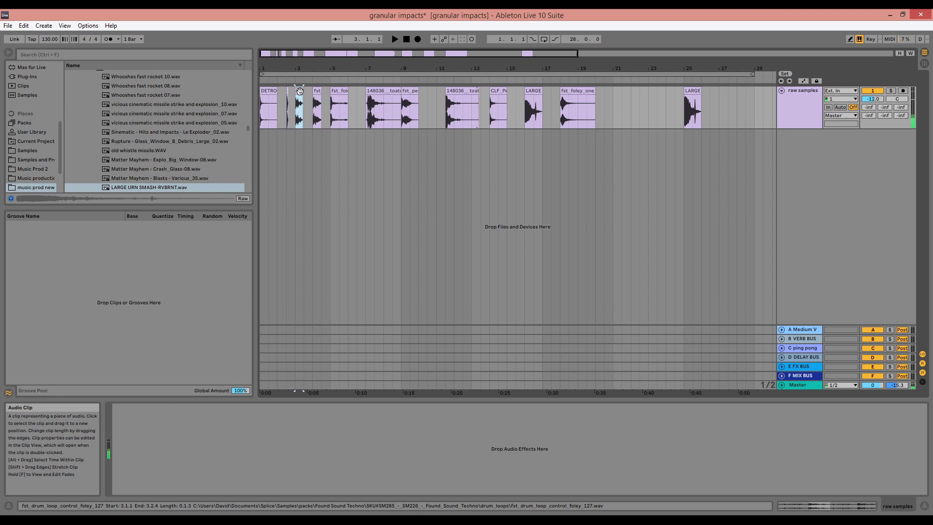
left_click(318, 92)
left_click(338, 92)
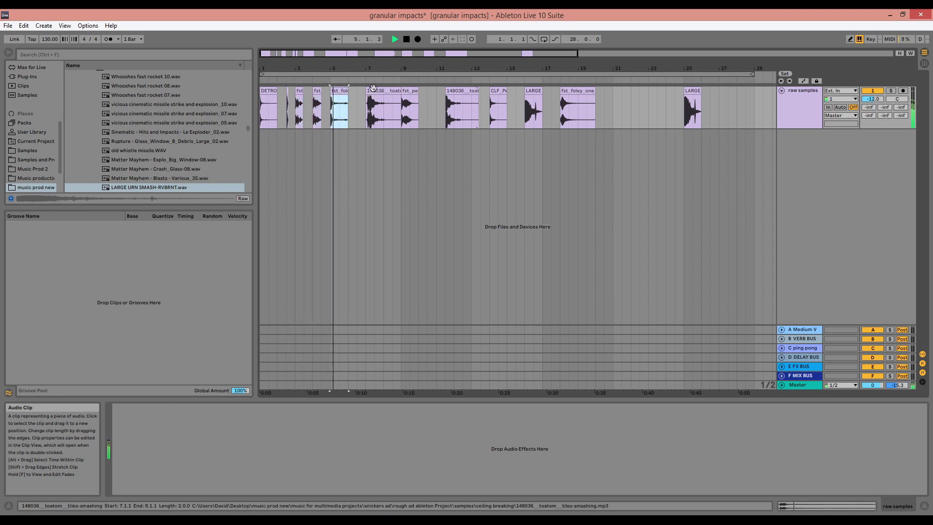
left_click(384, 91)
left_click(412, 91)
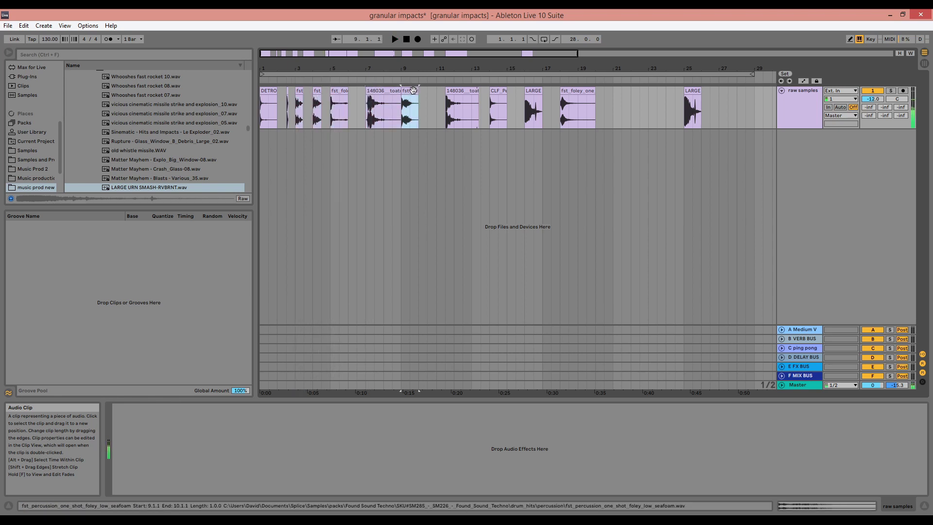
left_click(452, 90)
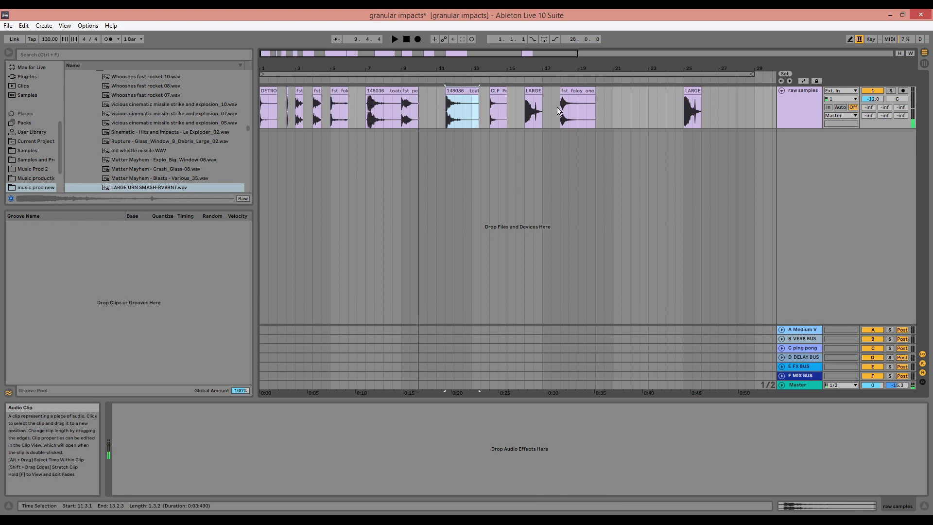
left_click(499, 93)
left_click(532, 92)
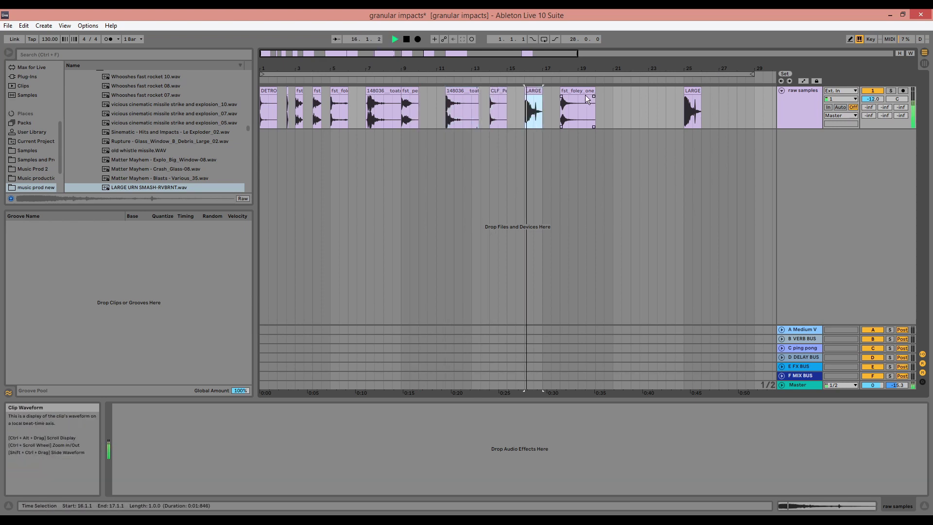
left_click(585, 95)
left_click(688, 94)
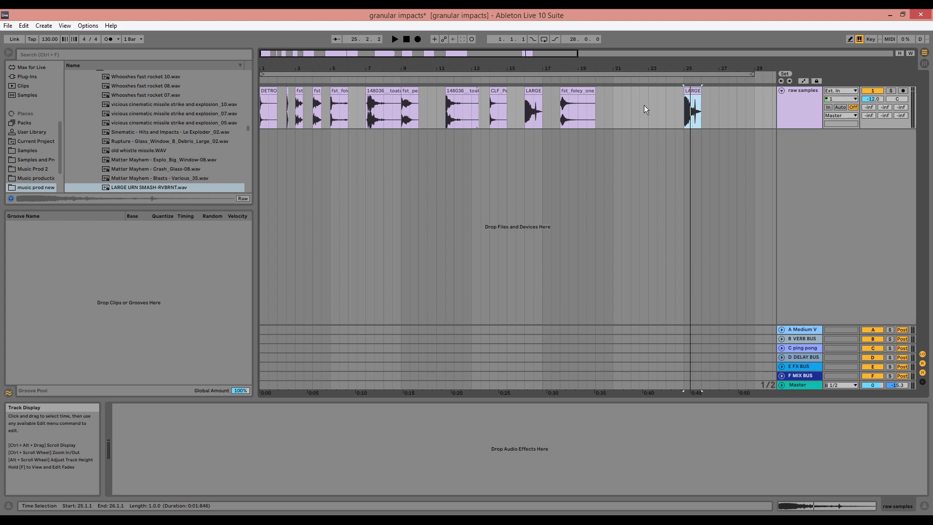
Copy the 148036 clip onto a new second track, solo it, and audition it from bar 7
left_click(384, 95)
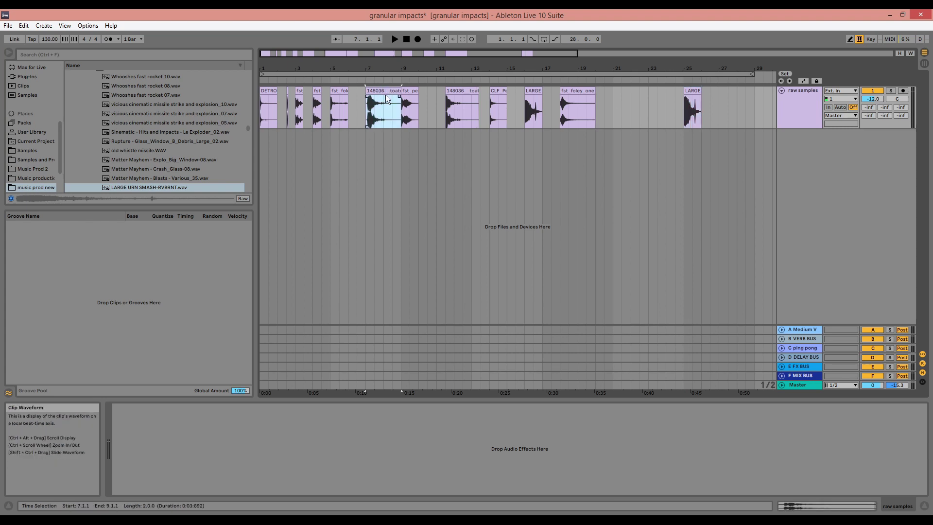
left_click_drag(386, 94, 385, 139)
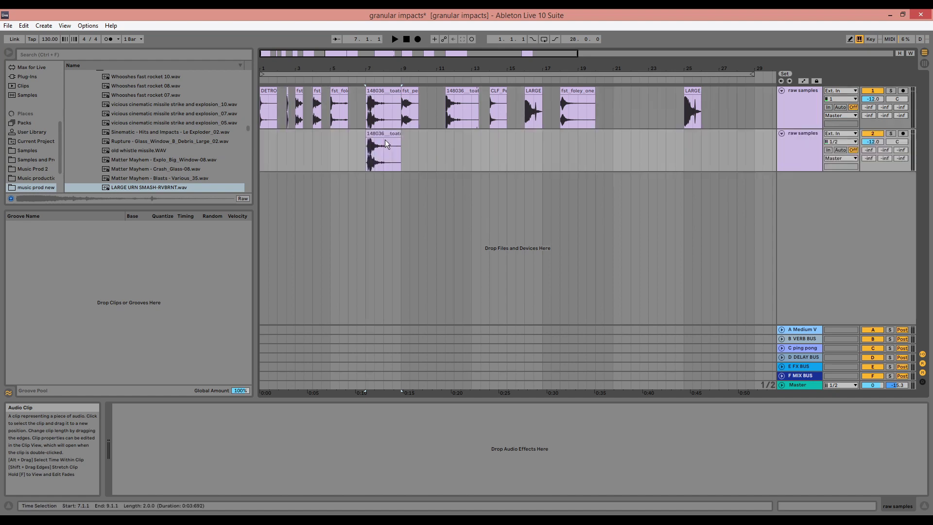
left_click(891, 134)
key("space")
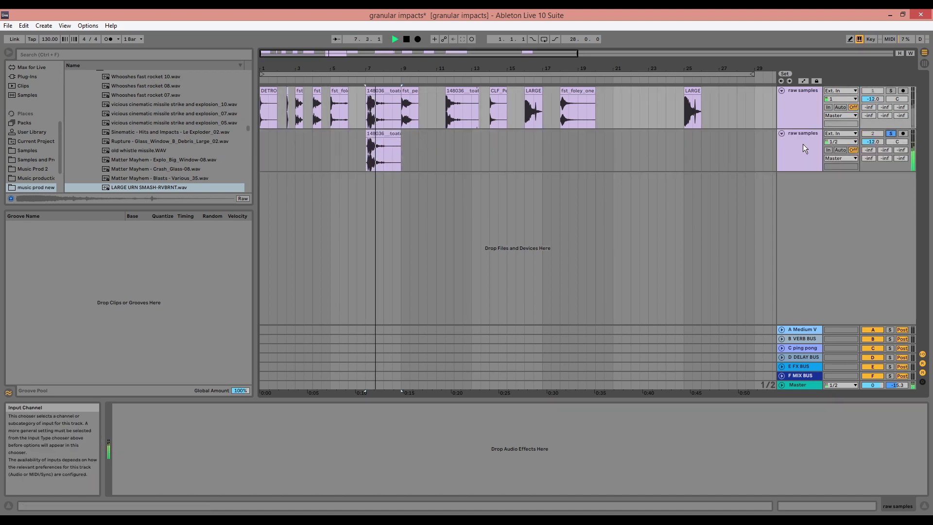
key("space")
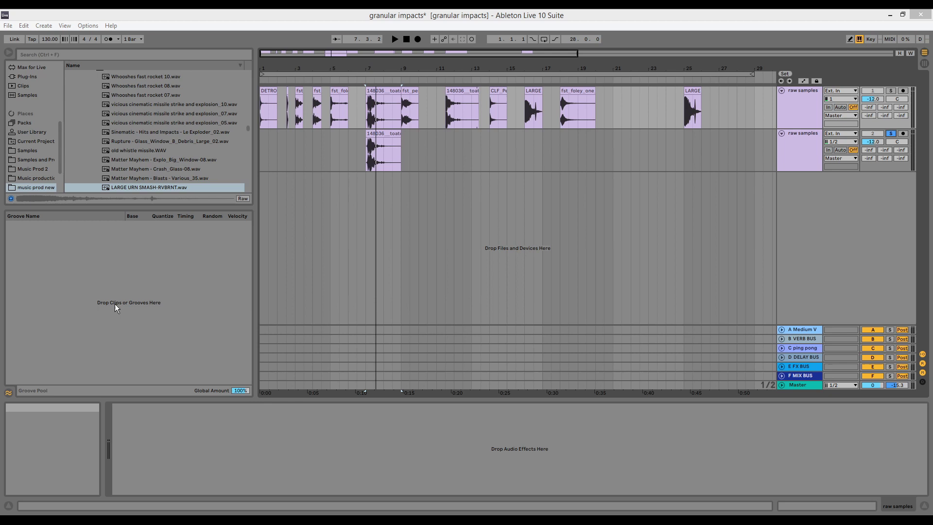
Move the copied clip's start marker and loop start to 1.1.3
double_click(372, 150)
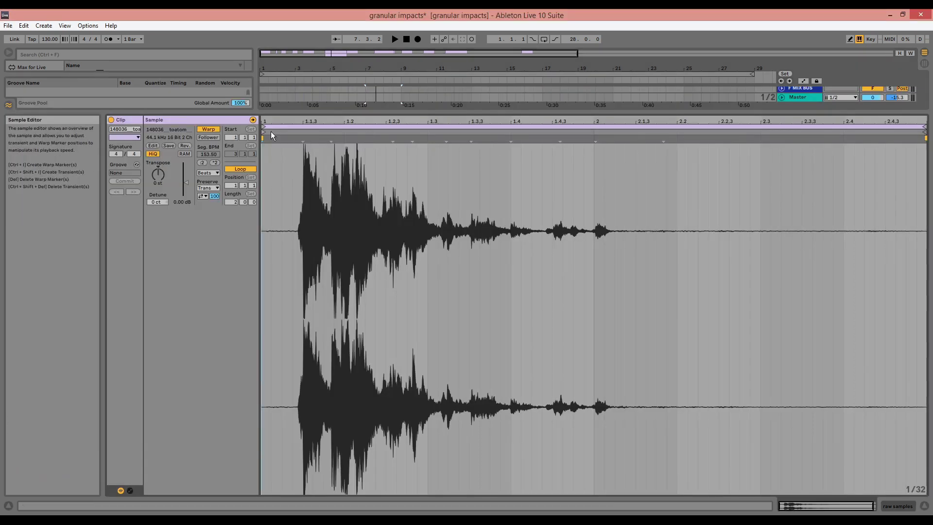
scroll(265, 129, "up", 3)
left_click_drag(265, 129, 394, 130)
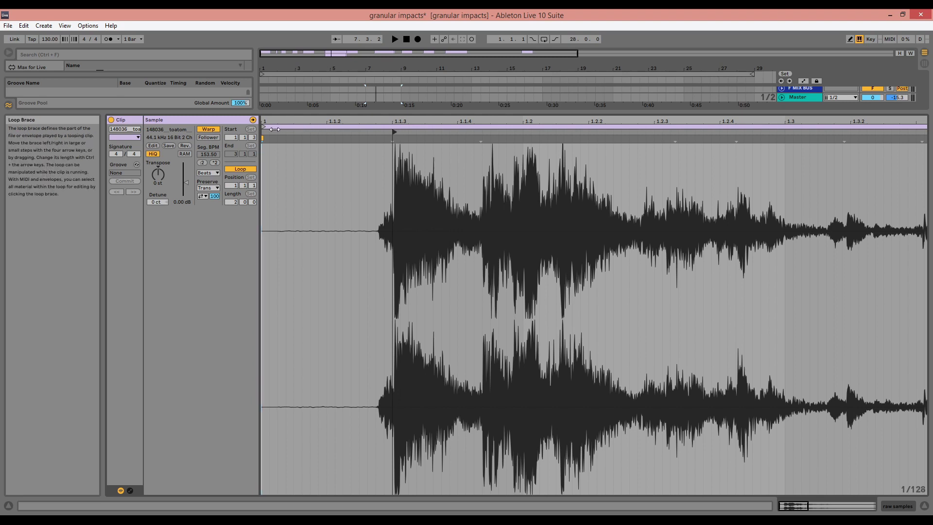
left_click_drag(263, 125, 393, 123)
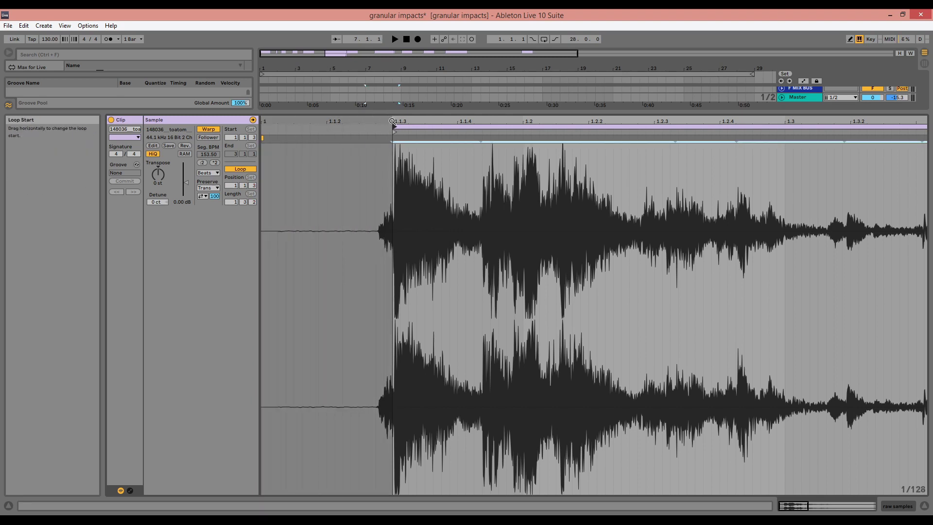
key("space")
key("shift+Tab")
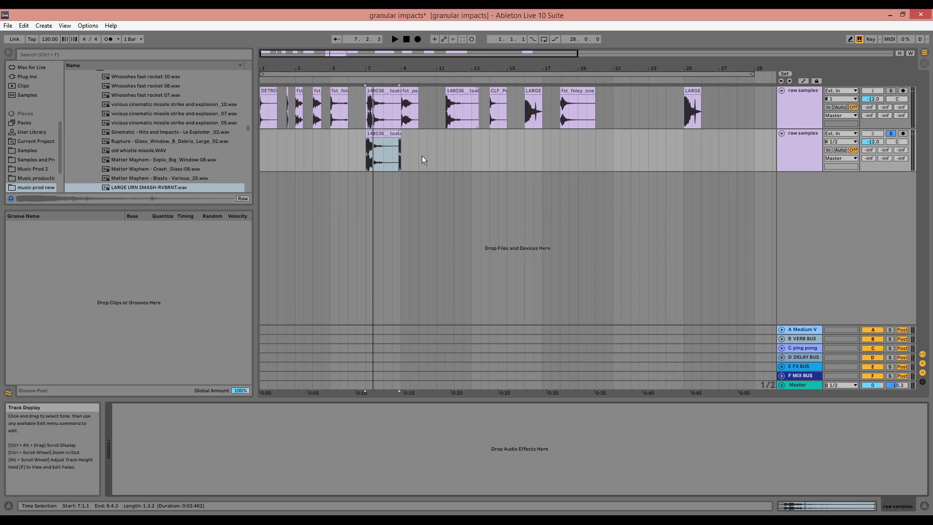
Set the copied clip's Warp Mode to Texture, re-toggle Warp, and raise Seg. BPM from 130 to 187
double_click(380, 150)
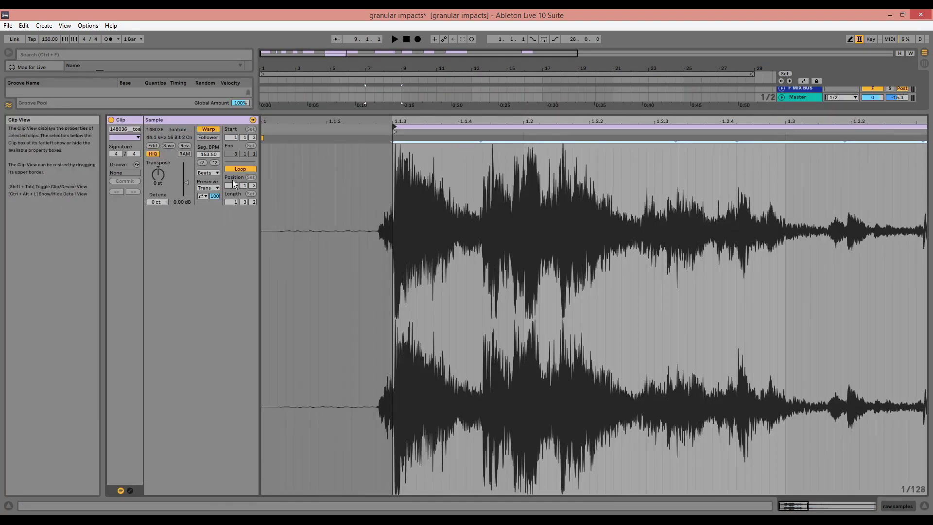
left_click(213, 173)
left_click(218, 195)
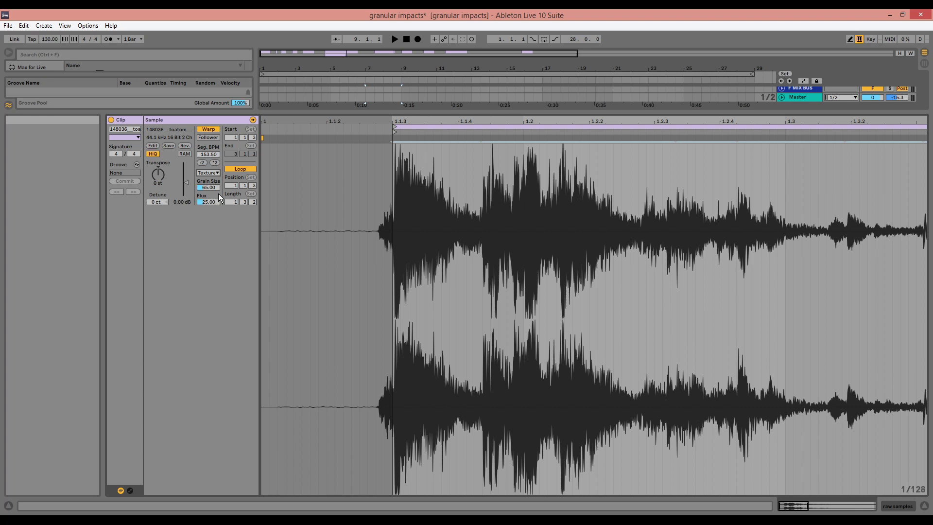
left_click(206, 132)
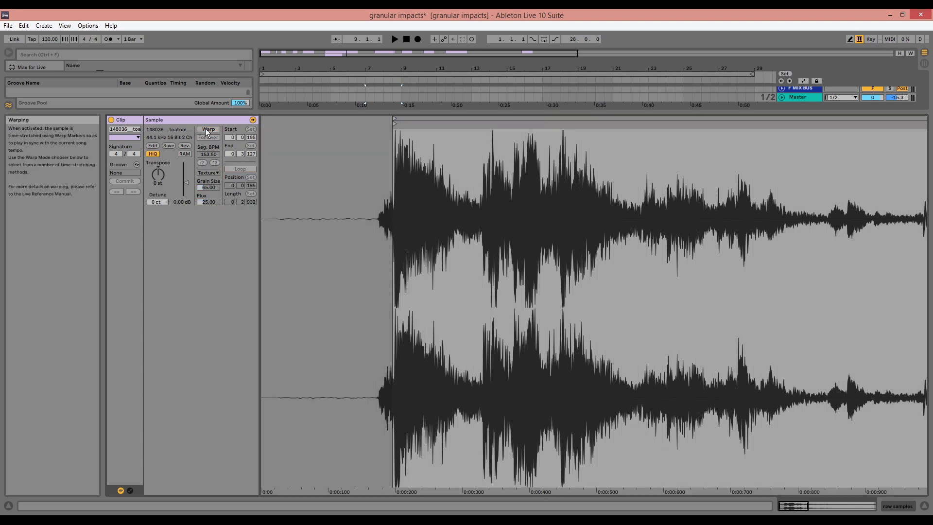
left_click(206, 131)
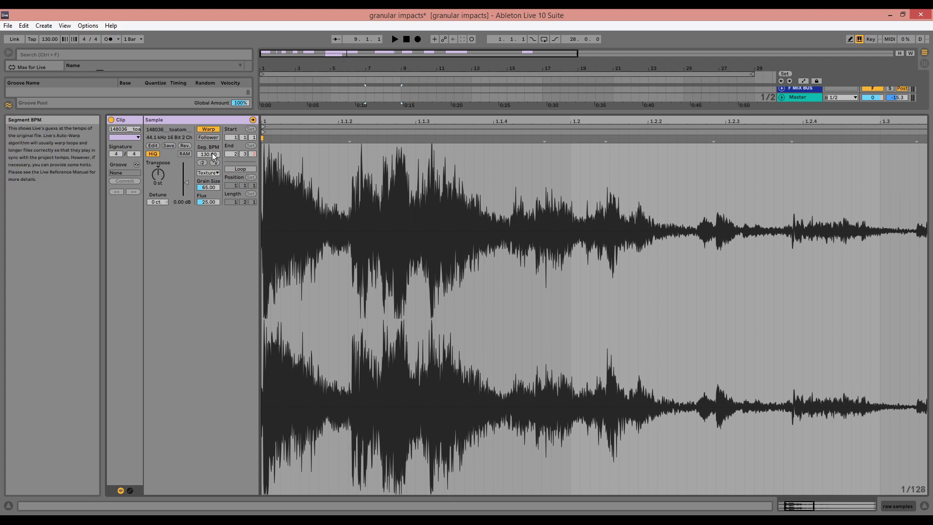
left_click_drag(212, 153, 212, 64)
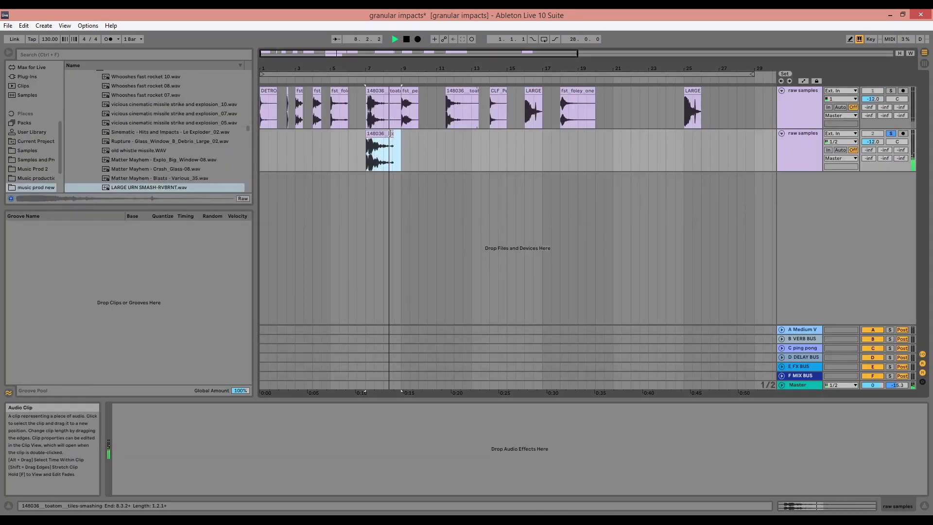
Lengthen the second-track clip to about three bars and move its start to 1.1.3
left_click_drag(401, 133, 421, 133)
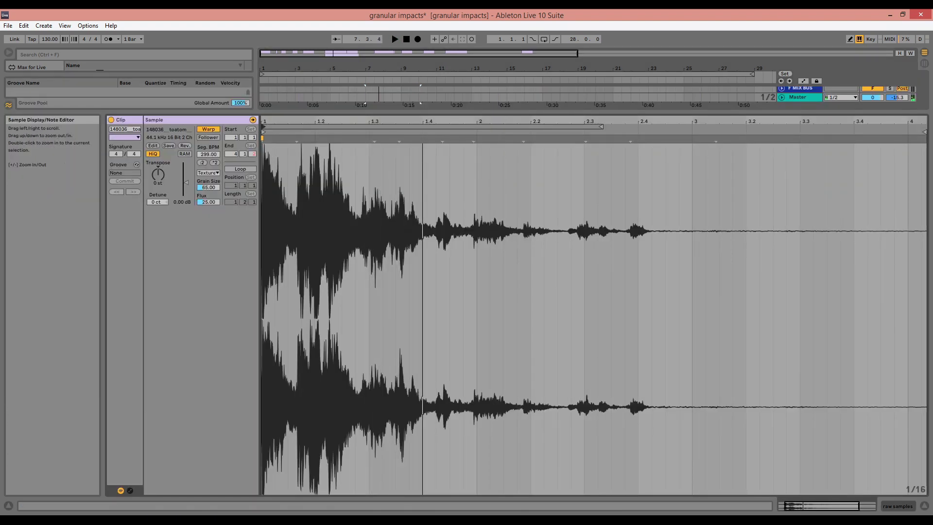
key("plus")
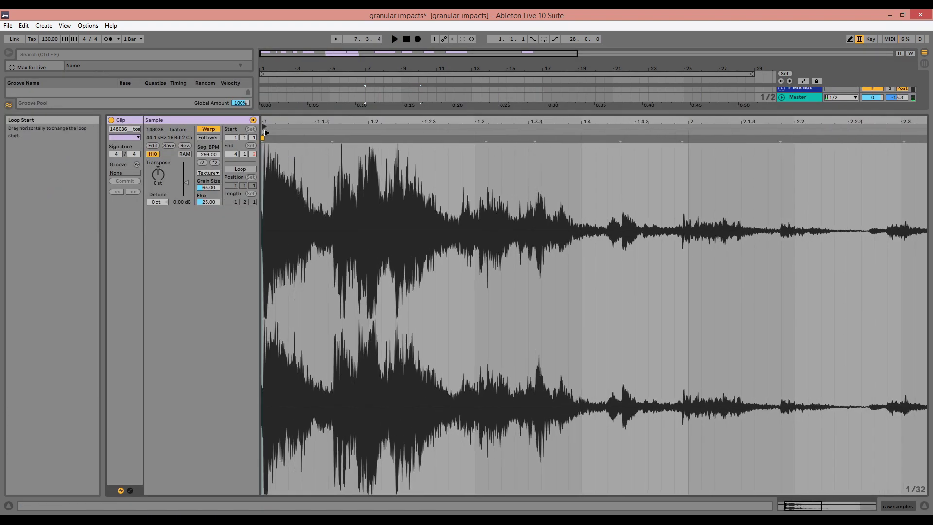
mouse_move(262, 132)
left_mouse_down()
mouse_move(330, 129)
mouse_move(332, 120)
left_mouse_up()
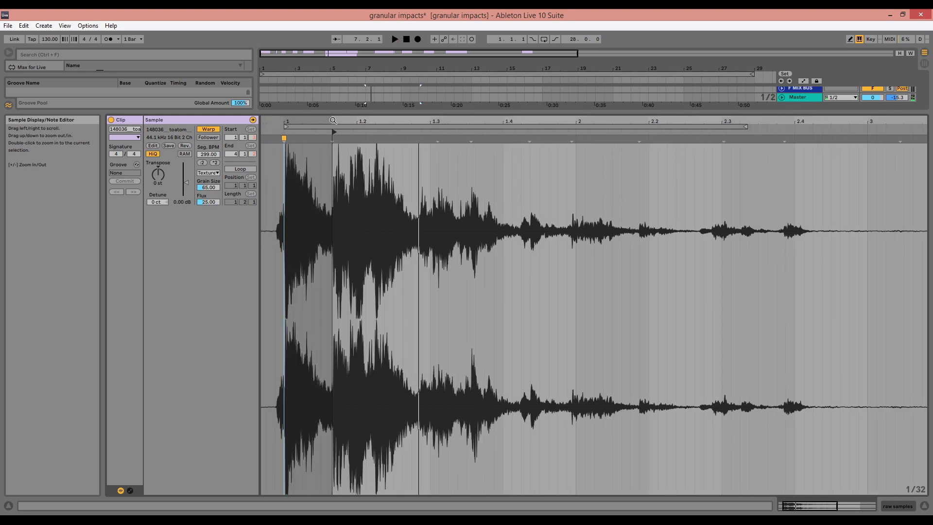
key("space")
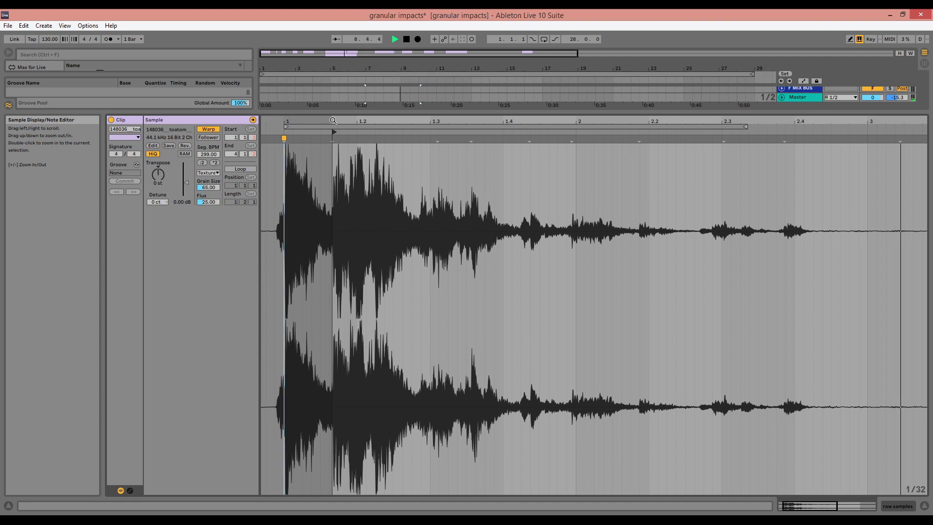
key("space")
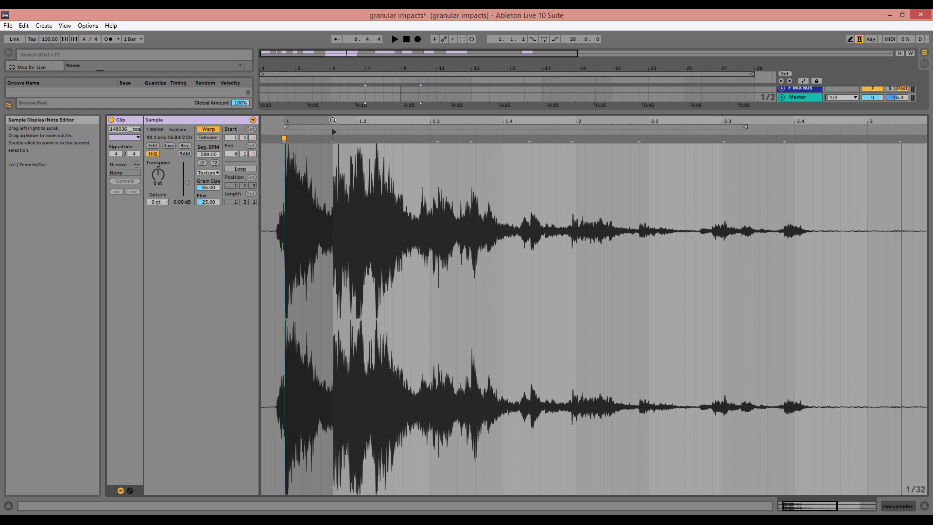
Raise Texture Grain Size to 177.36 and Flux to 64.06 while auditioning
key("space")
left_click_drag(218, 187, 217, 148)
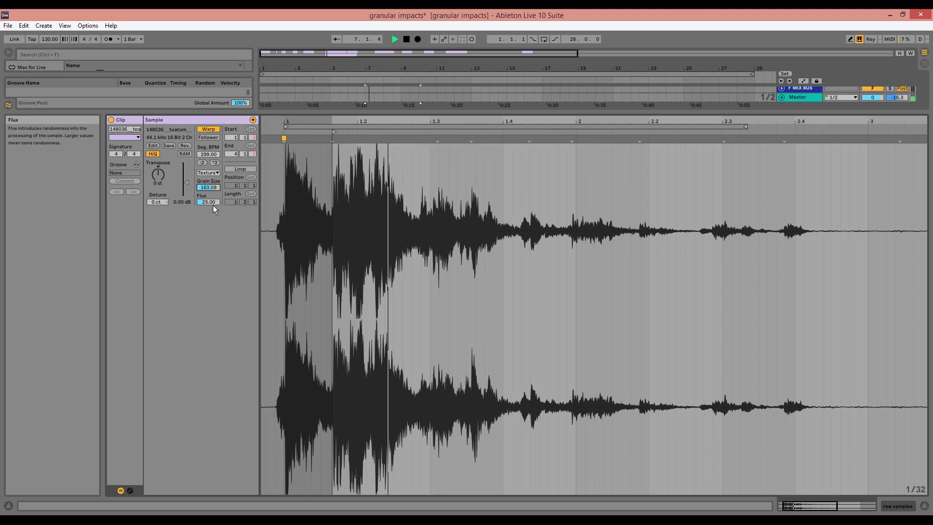
key("space")
mouse_move(211, 203)
left_mouse_down()
mouse_move(212, 185)
mouse_move(208, 212)
left_mouse_up()
key("space")
key("space")
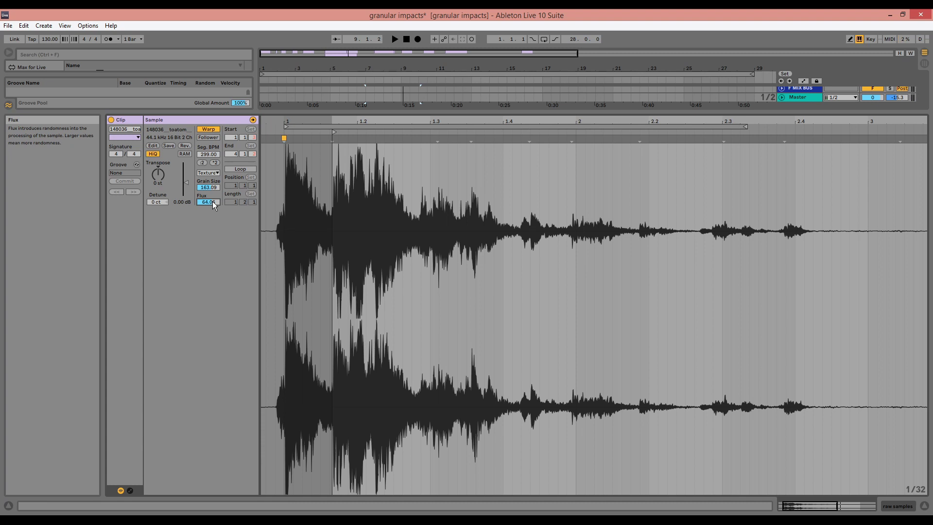
key("space")
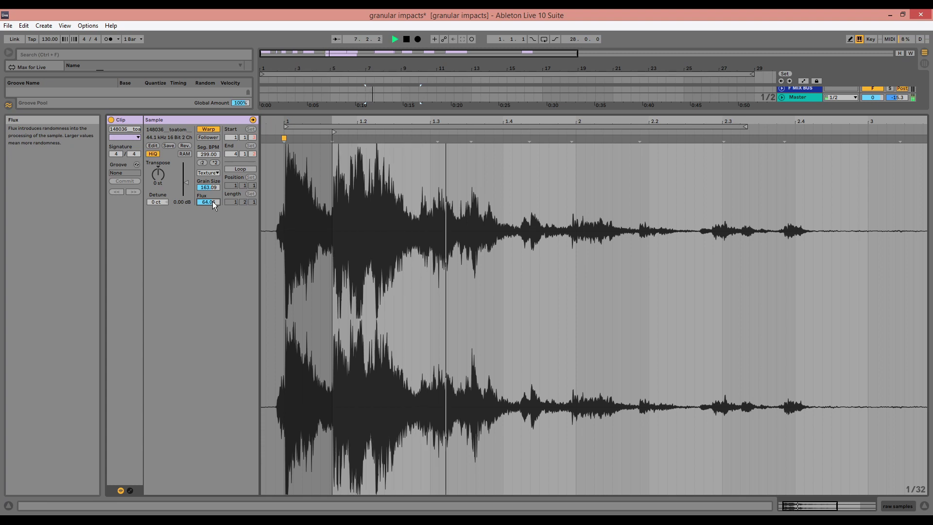
left_click_drag(208, 187, 208, 181)
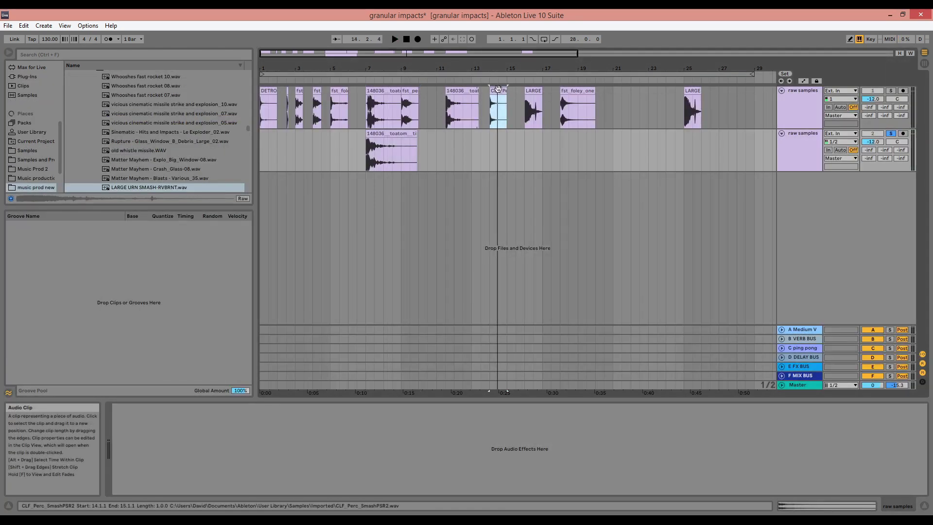
Copy the CLF_Perc_SmashPSR2 clip to track 2 and switch it to Texture warping
left_click_drag(498, 88, 501, 139)
key("space")
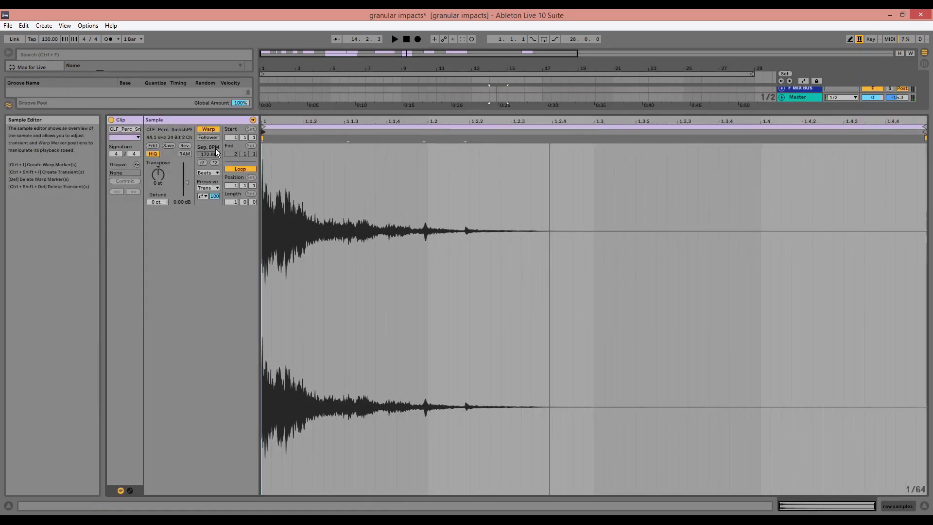
left_click(207, 172)
left_click(214, 195)
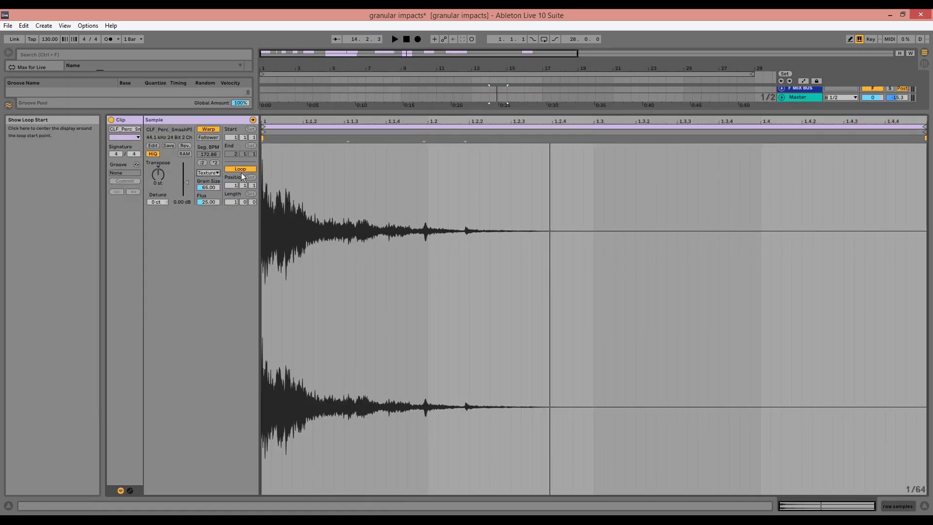
left_click(214, 130)
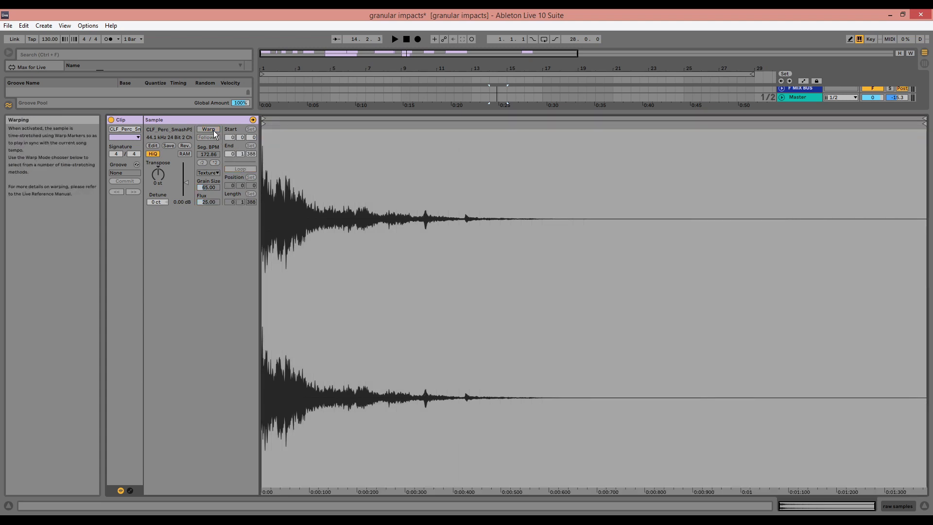
left_click(213, 130)
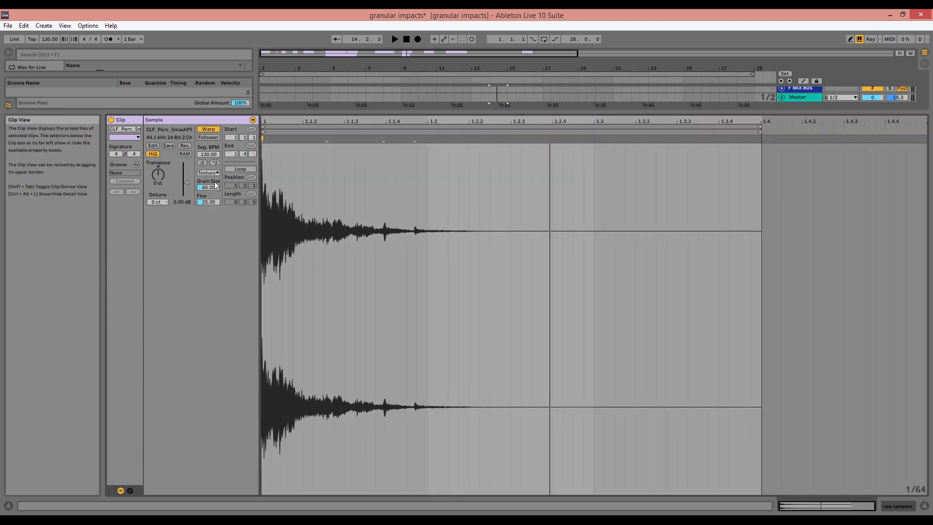
Raise its Grain Size to 148.81 and stretch the clip to end at 16.3.1
left_click_drag(216, 185, 208, 129)
key("space")
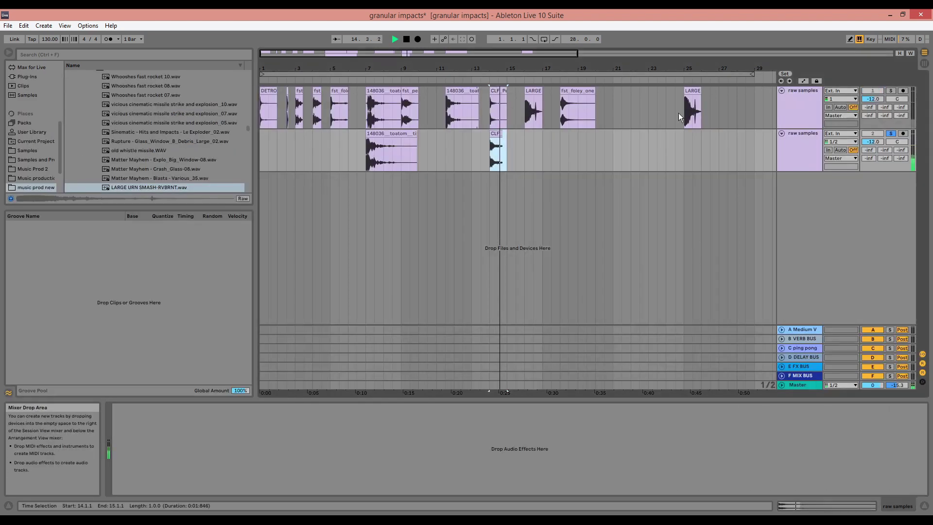
key("space")
left_click_drag(506, 139, 533, 133)
key("space")
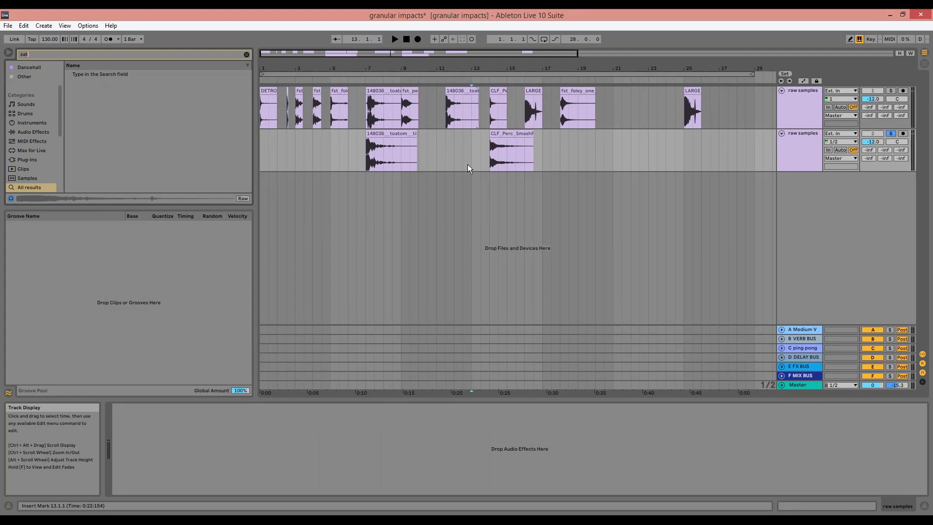
Search 'saturation' and add 'saturation rack for breaks' to track 2, showing its Saturator chain
type("ur")
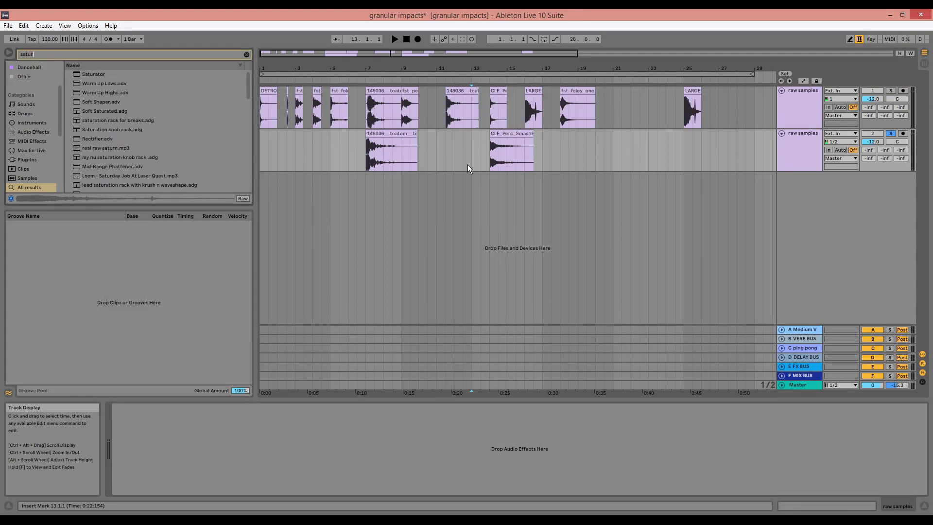
type("ation")
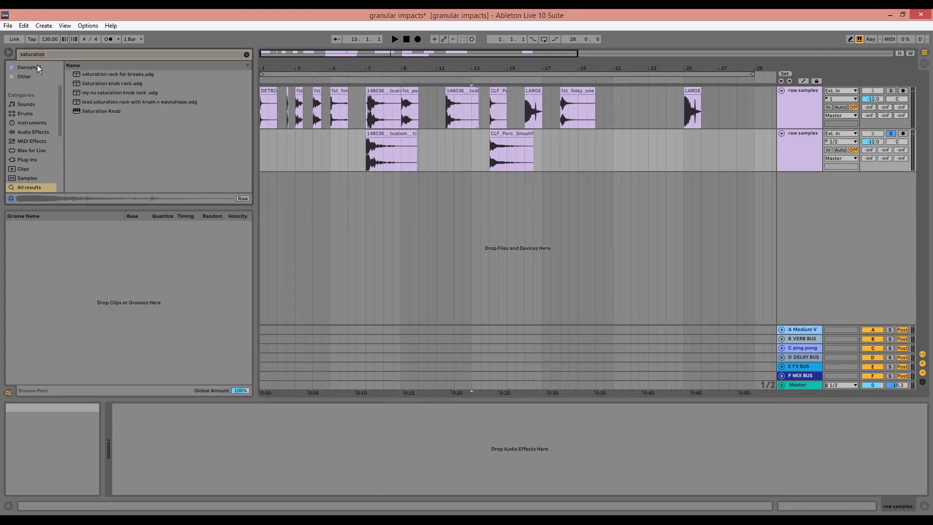
left_click_drag(134, 74, 389, 161)
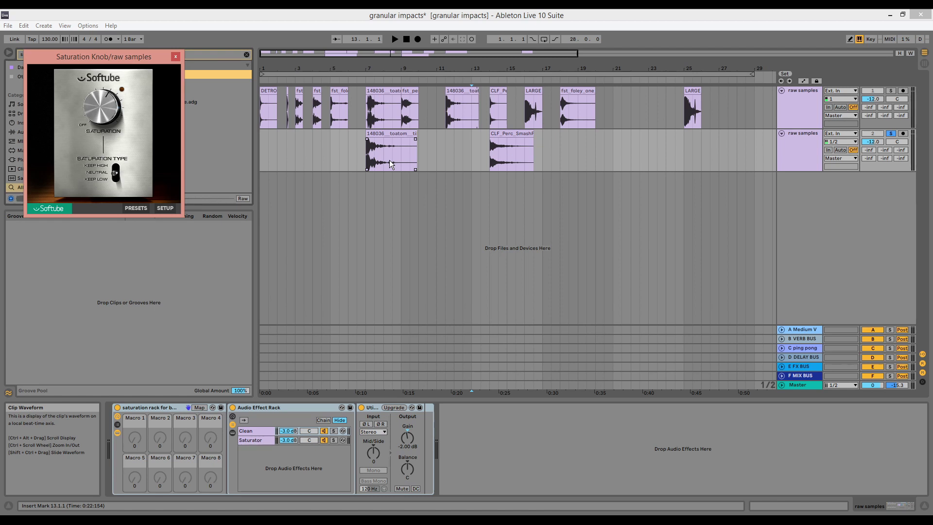
left_click(250, 440)
left_click(255, 442)
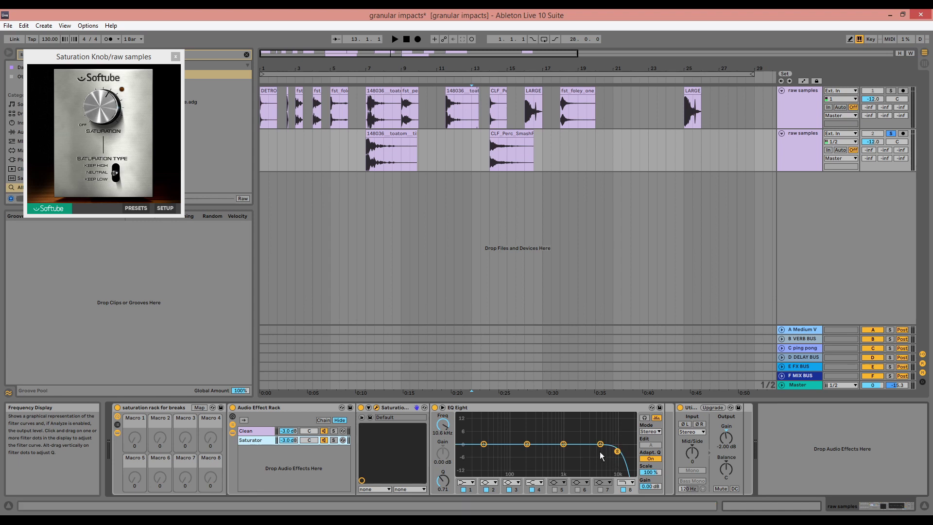
Play from the toatom clip, bypassing and re-enabling the saturation rack to compare
left_click(403, 155)
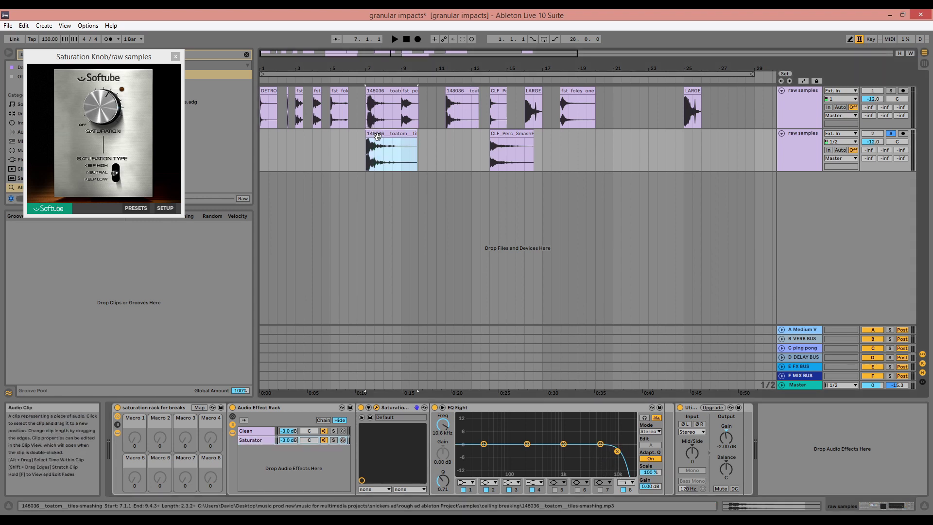
key("space")
left_click(118, 407)
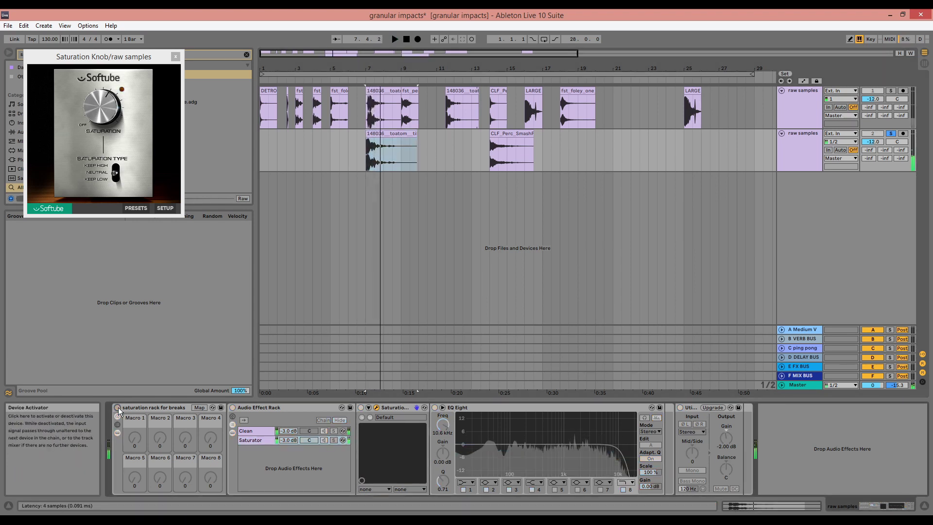
key("space")
left_click(118, 408)
key("space")
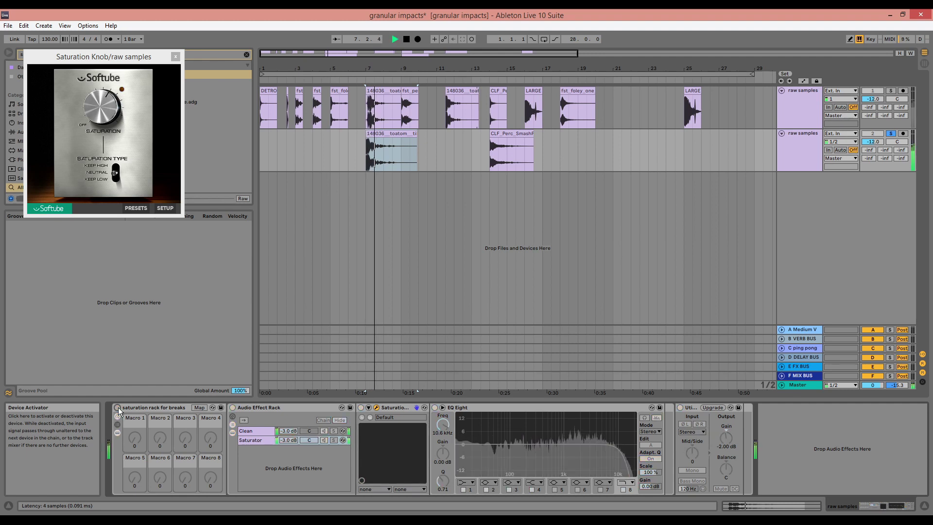
key("space")
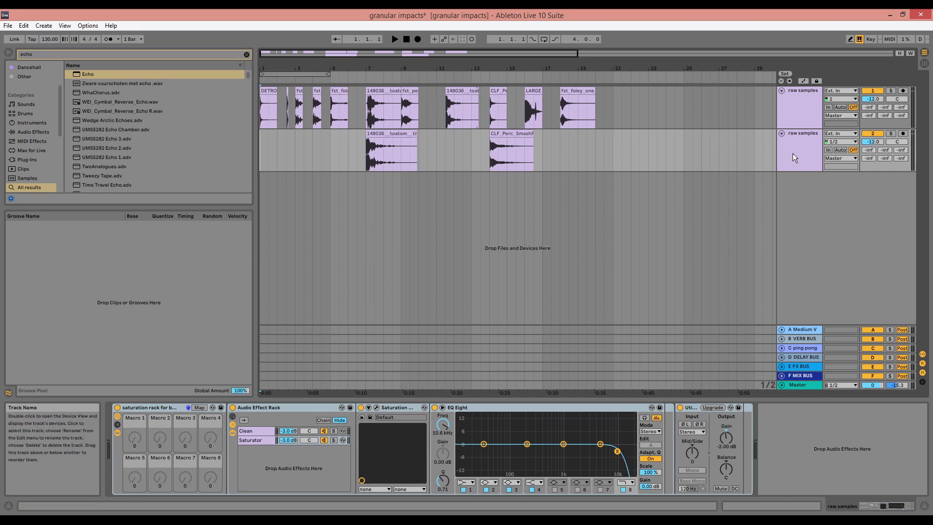
Create a lavender MIDI track with the LARGE URN SMASH-RVBRNT sample loaded in Simpler
key("ctrl+shift+t")
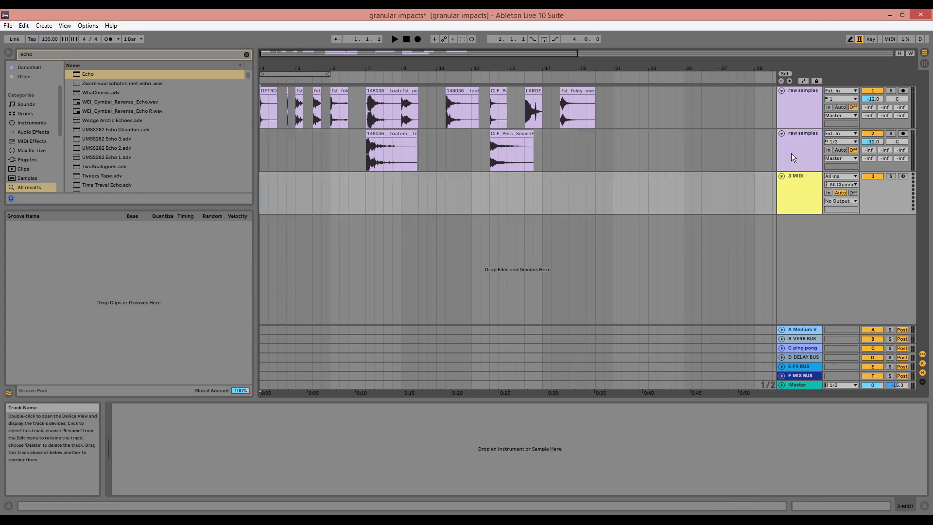
left_click(533, 110)
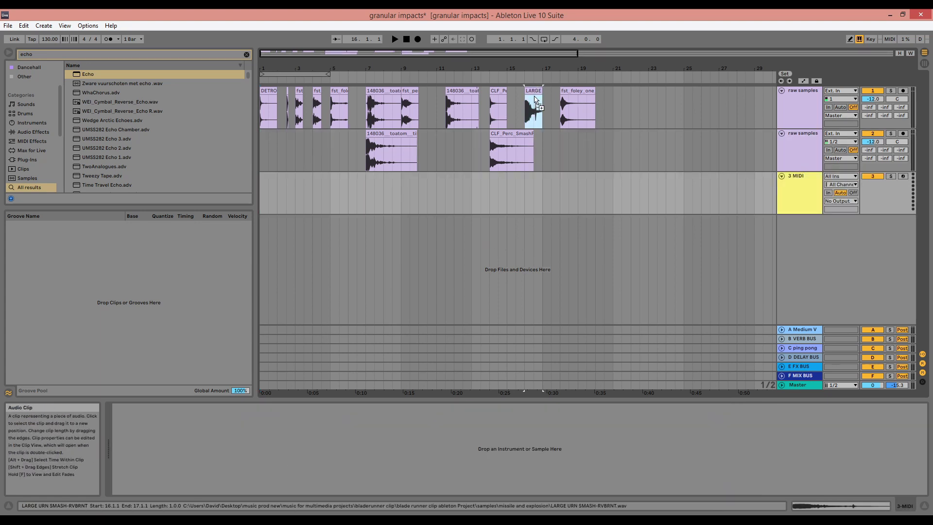
left_click_drag(375, 481, 329, 451)
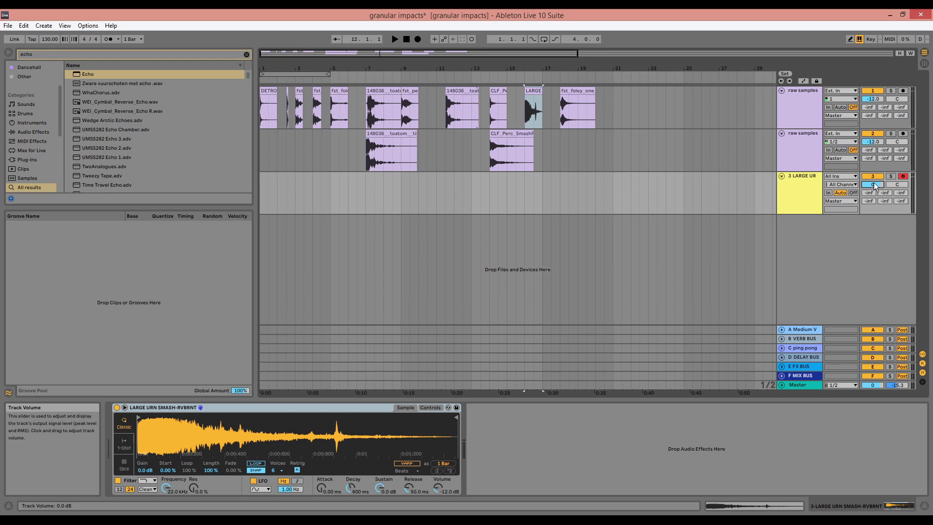
right_click(815, 200)
left_click(785, 334)
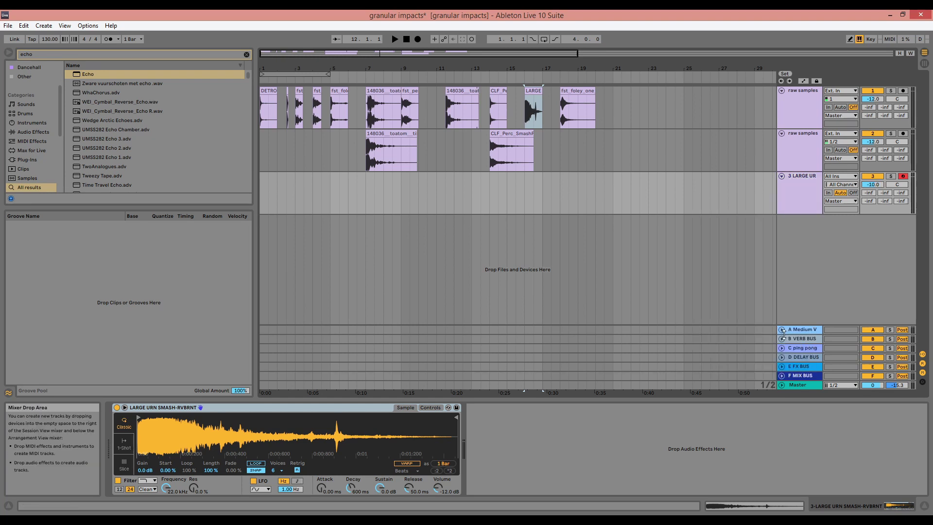
Move Simpler's sample start to the first transient and limit it to 1 voice
left_click_drag(138, 431, 138, 449)
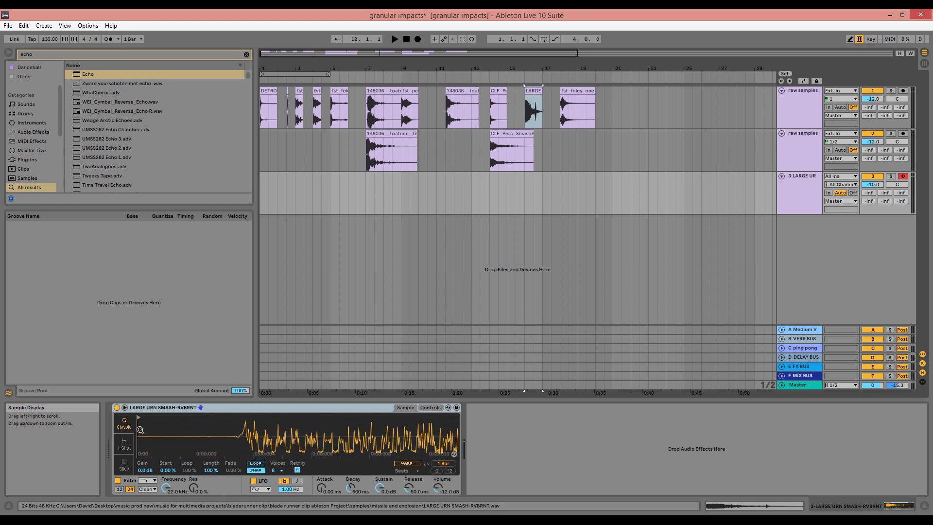
mouse_move(156, 419)
left_mouse_down()
mouse_move(238, 419)
mouse_move(231, 432)
mouse_move(270, 419)
left_mouse_up()
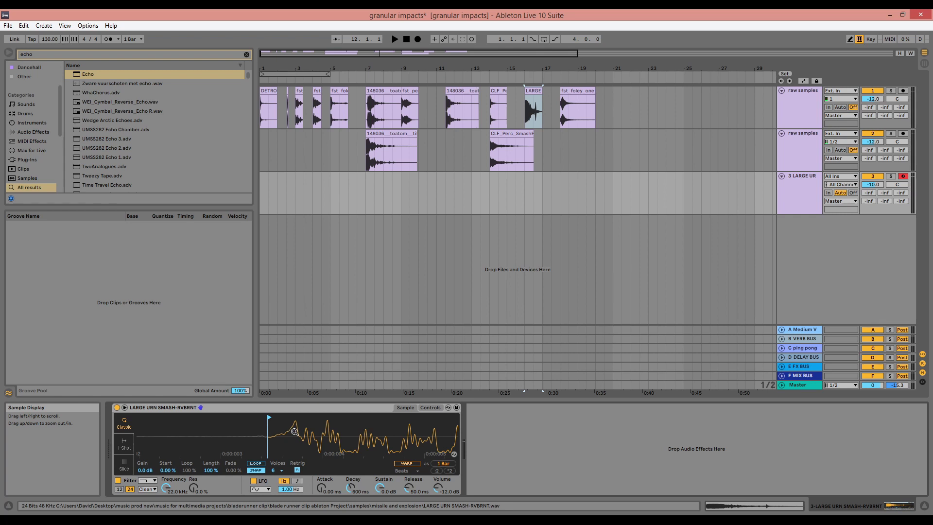
left_click_drag(295, 431, 295, 413)
left_click(279, 470)
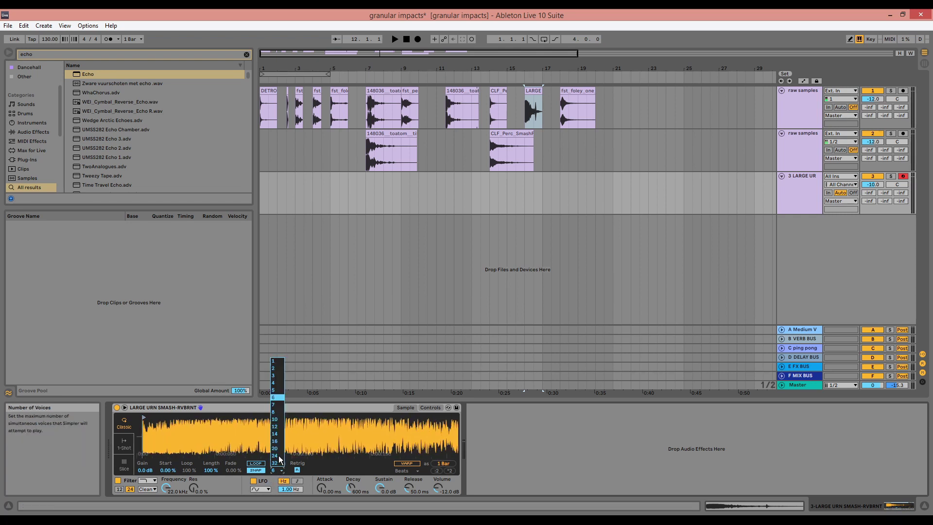
left_click(283, 362)
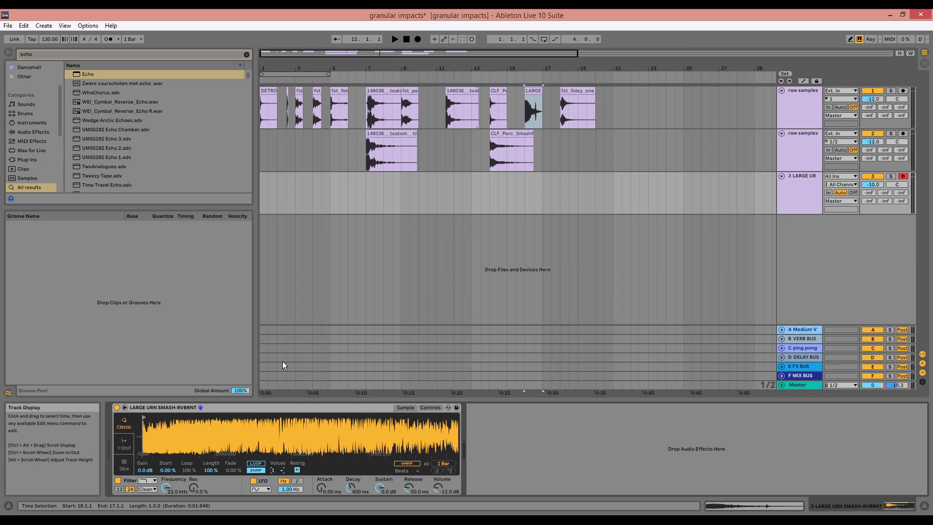
Create a MIDI clip over bars 1–5 with a C3 note spanning all four bars
left_click_drag(330, 184, 204, 196)
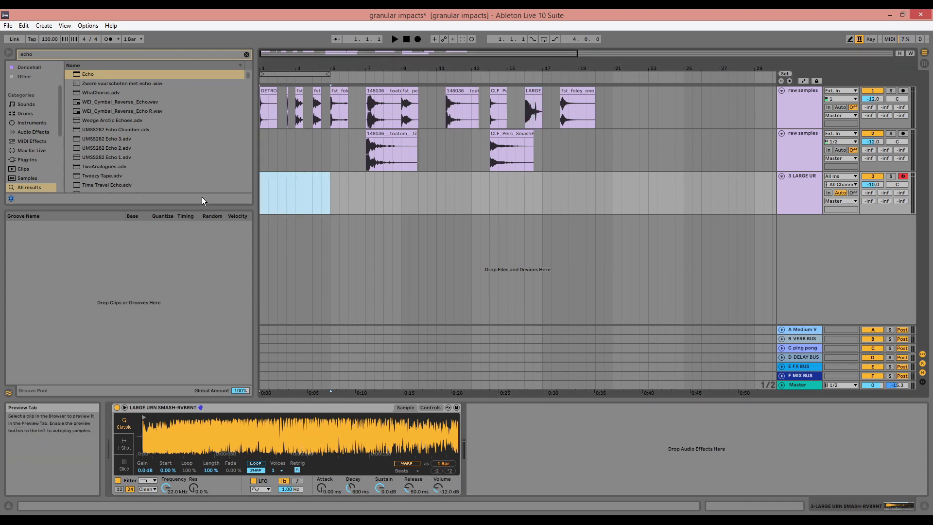
key("ctrl+shift+m")
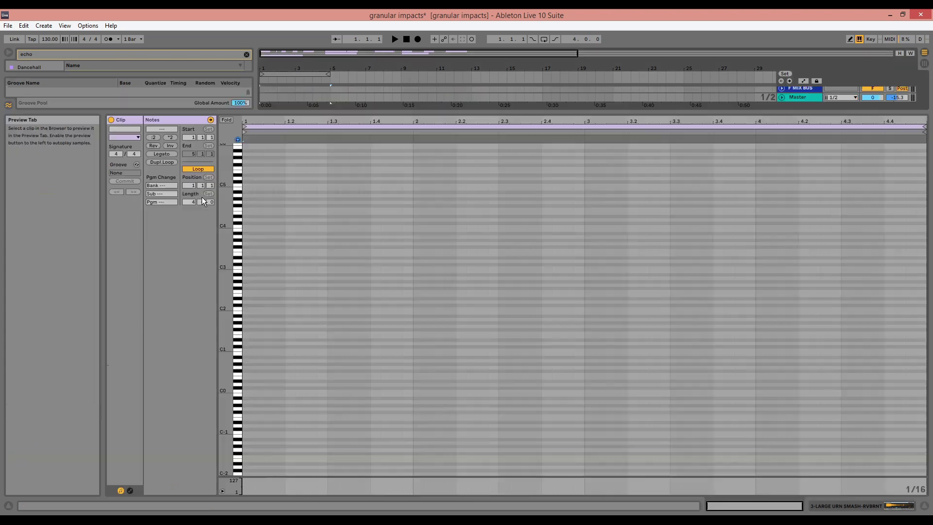
double_click(248, 266)
left_click_drag(253, 267, 924, 249)
key("shift+Tab")
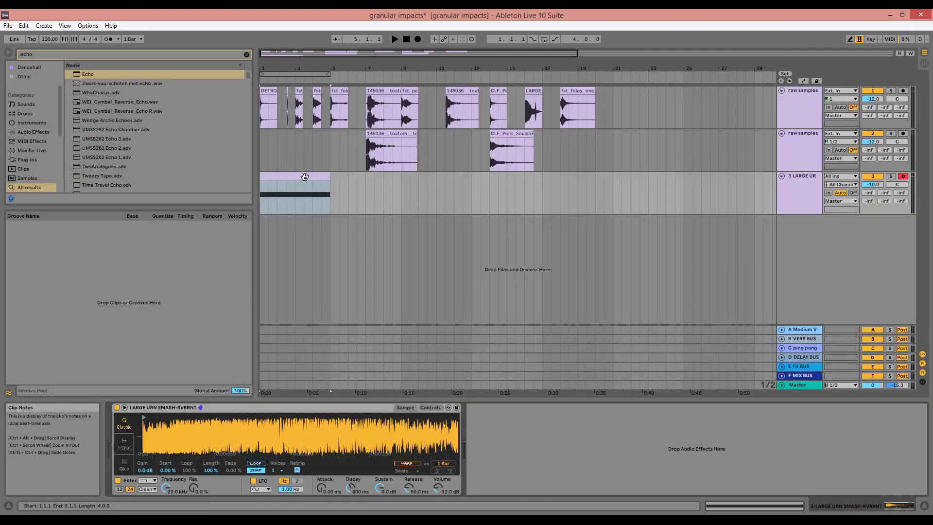
Loop bars 1–5 and solo the LARGE URN track for playback
key("ctrl+l")
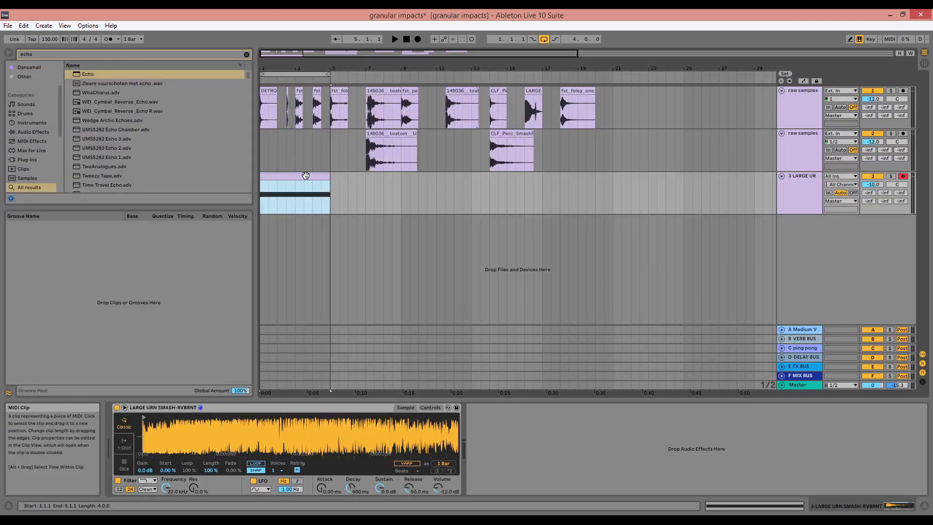
left_click(896, 181)
left_click(894, 178)
key("space")
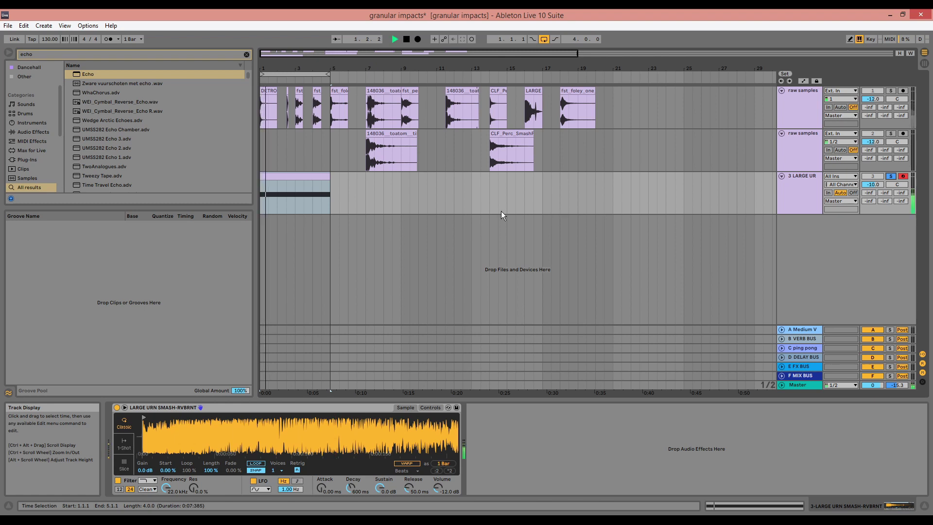
Warp the Simpler sample in Texture mode with grain size 169.20
left_click(415, 462)
left_click(413, 470)
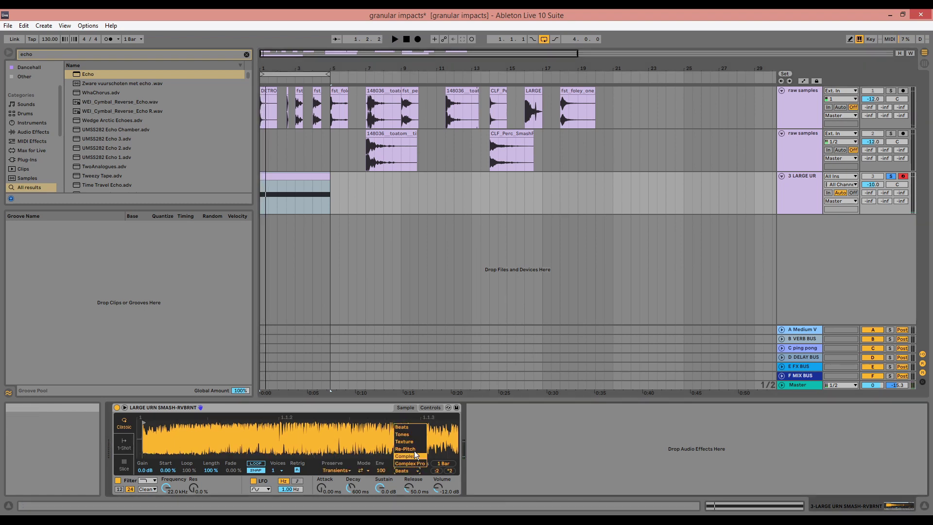
left_click(414, 443)
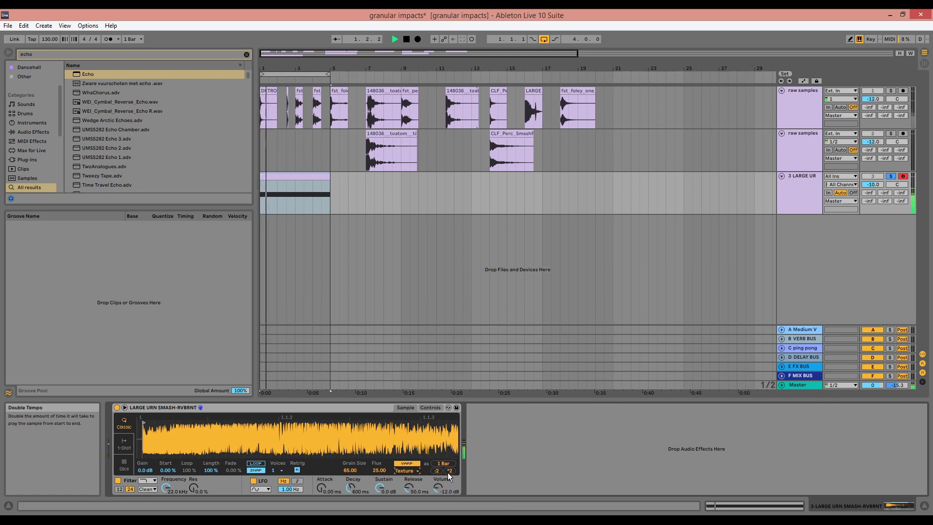
key("space")
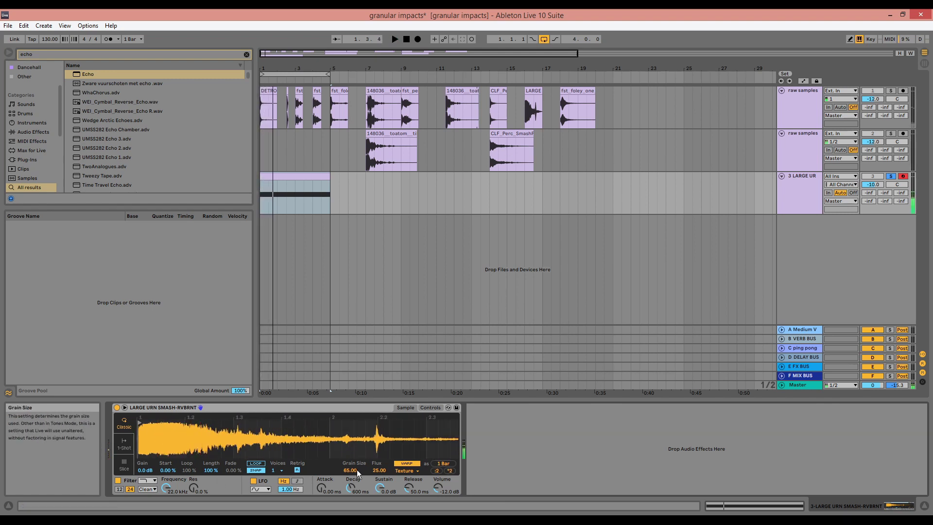
mouse_move(357, 470)
left_mouse_down()
mouse_move(356, 452)
mouse_move(356, 471)
left_mouse_up()
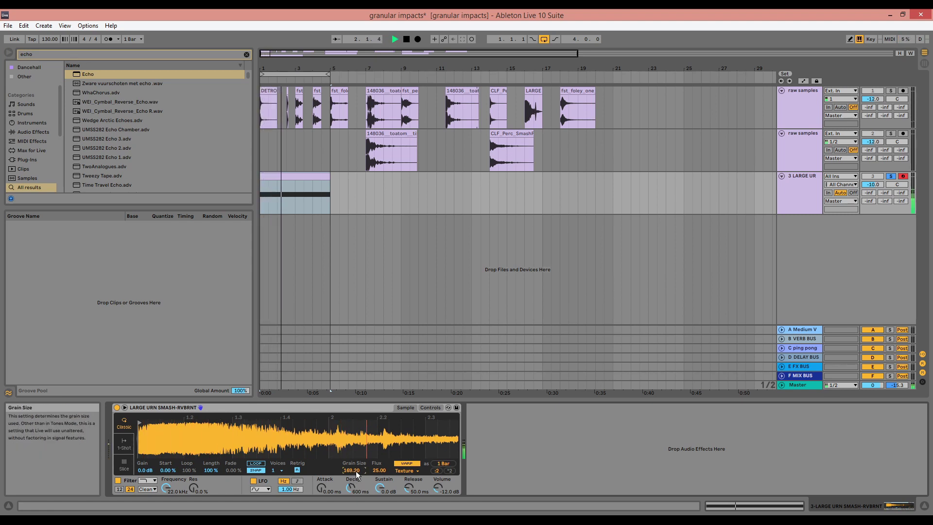
key("space")
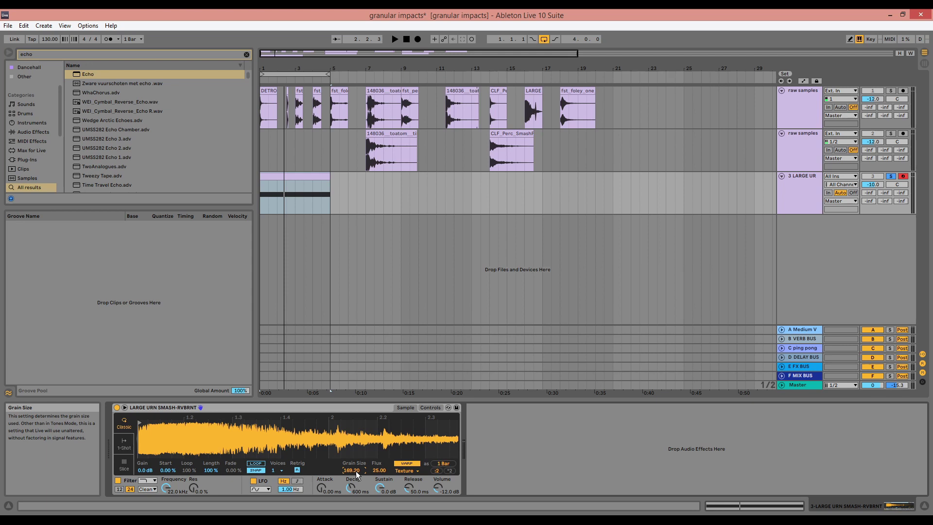
Set Simpler's pitch envelope amount to +36 st with a 104 ms decay
left_click(429, 411)
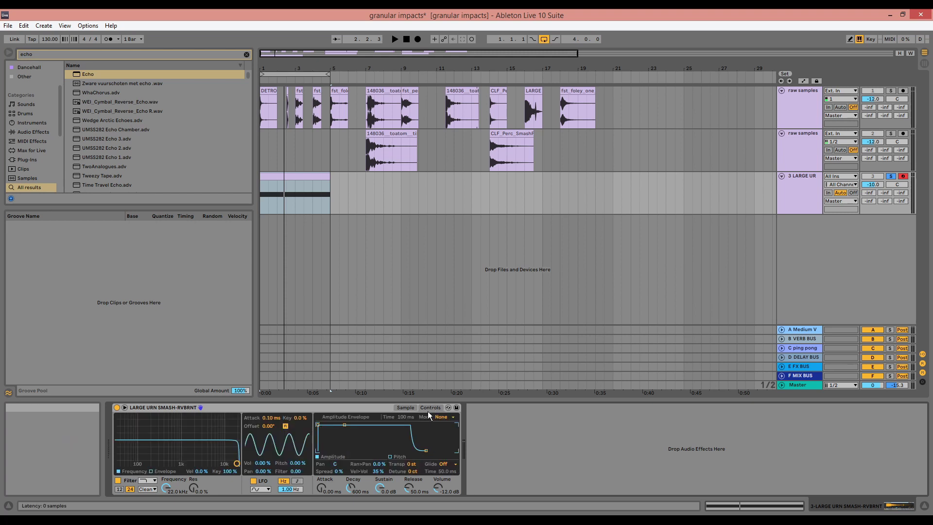
left_click(392, 457)
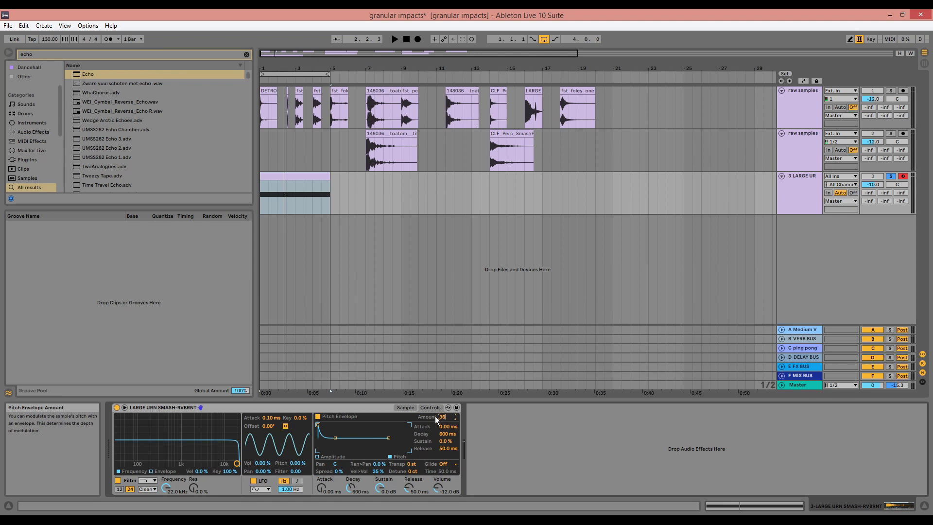
left_click(436, 417)
type("36")
key("Return")
key("space")
mouse_move(447, 433)
left_mouse_down()
mouse_move(447, 457)
mouse_move(447, 431)
left_mouse_up()
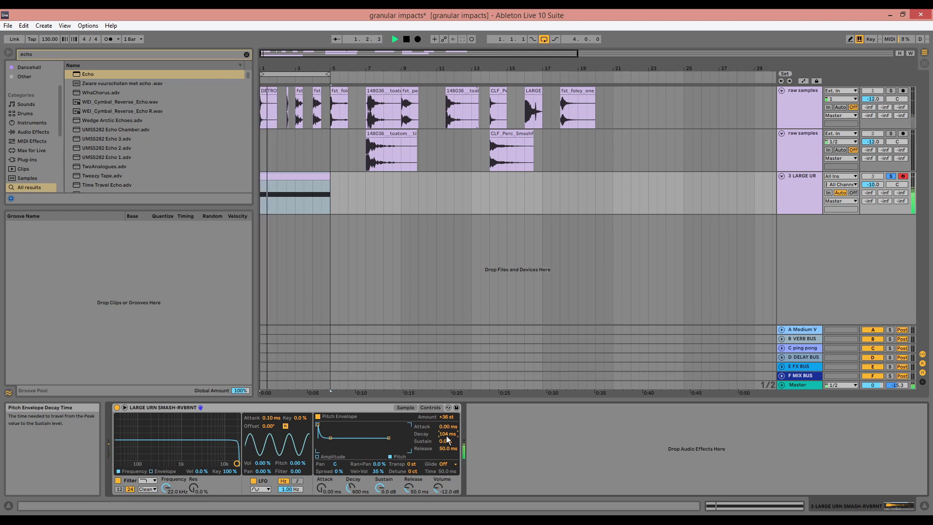
key("space")
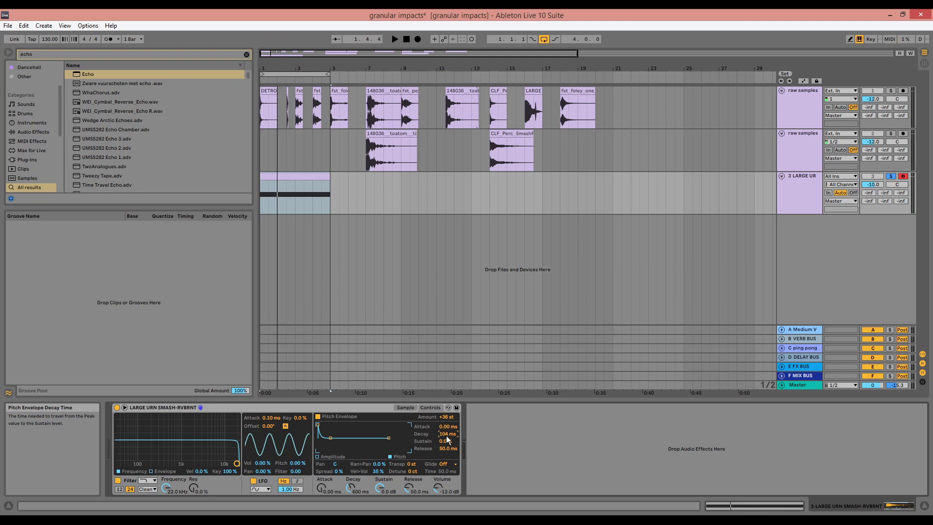
Set the amp envelope to -inf sustain, 5.68 s decay and 451 ms release
left_click_drag(379, 494, 351, 464)
key("space")
key("space")
left_click_drag(409, 488, 409, 472)
key("space")
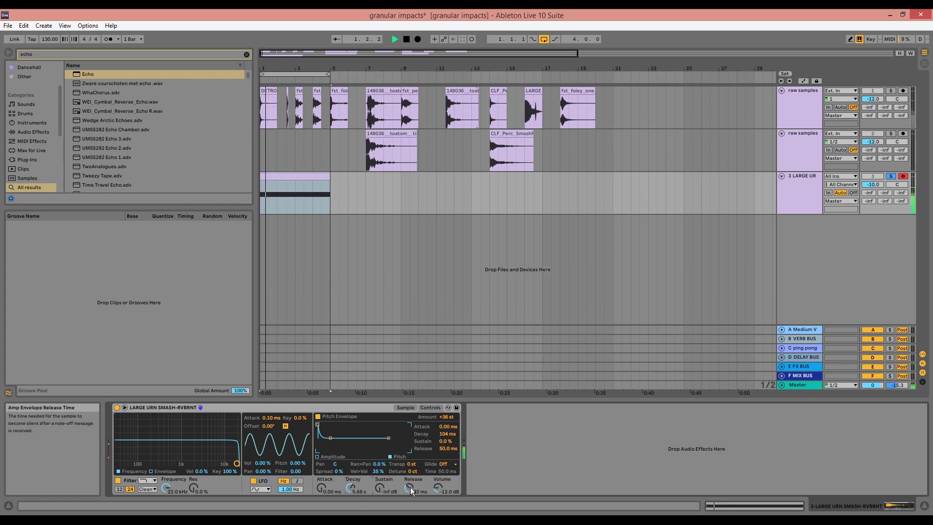
left_click_drag(410, 487, 410, 477)
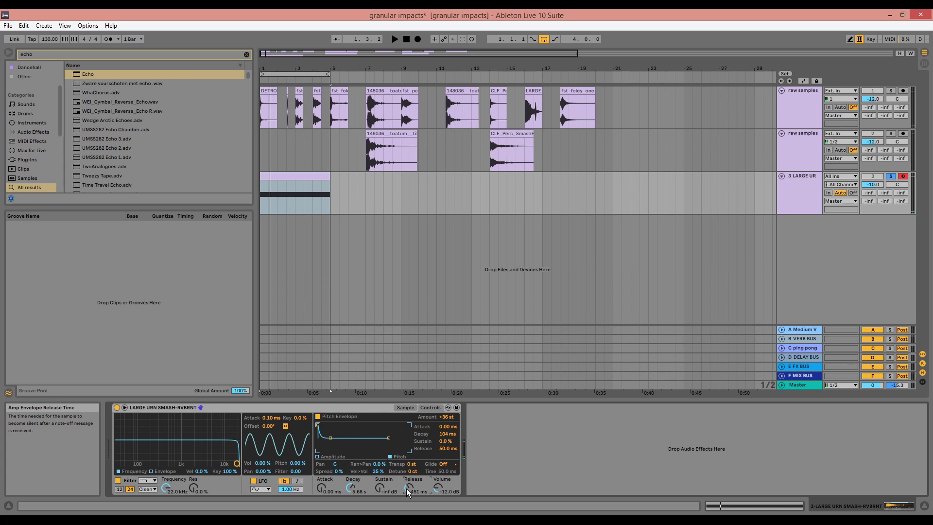
Add Echo to the end of the LARGE URN track's device chain
left_click(802, 143)
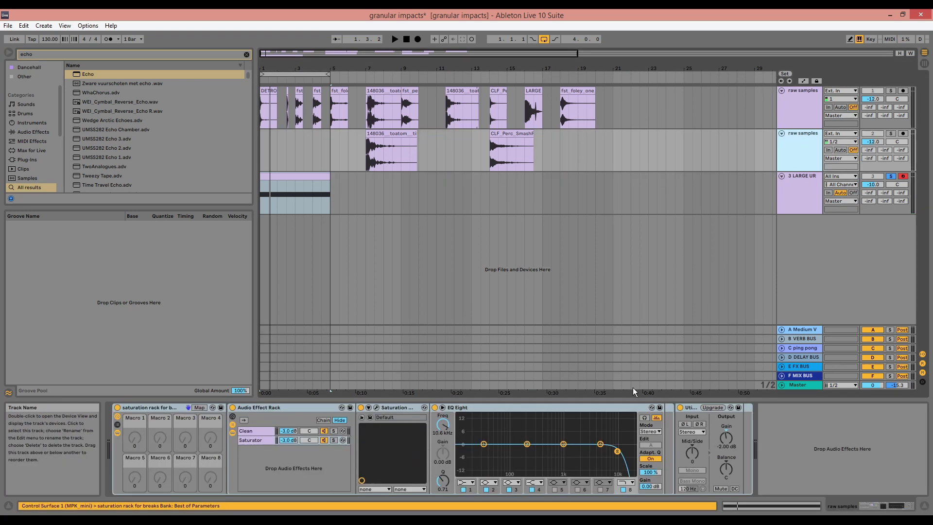
left_click(161, 407)
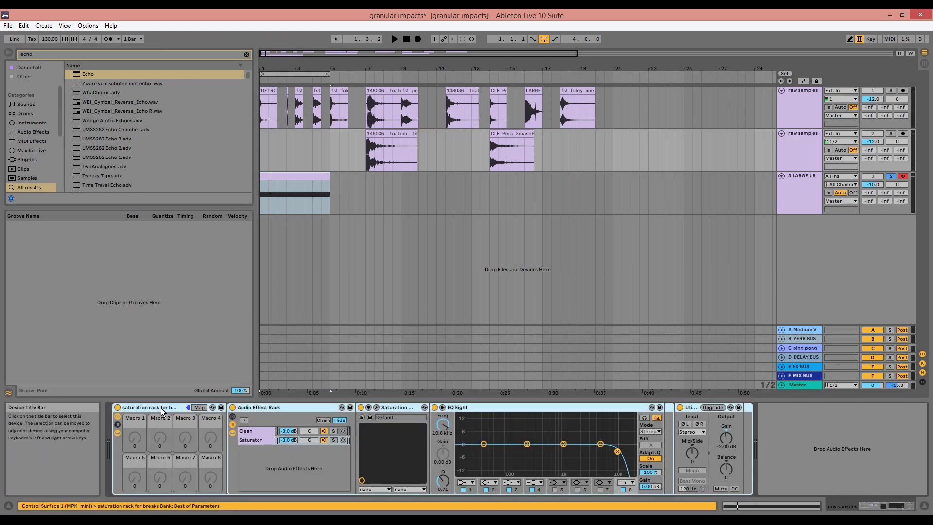
left_click(306, 192)
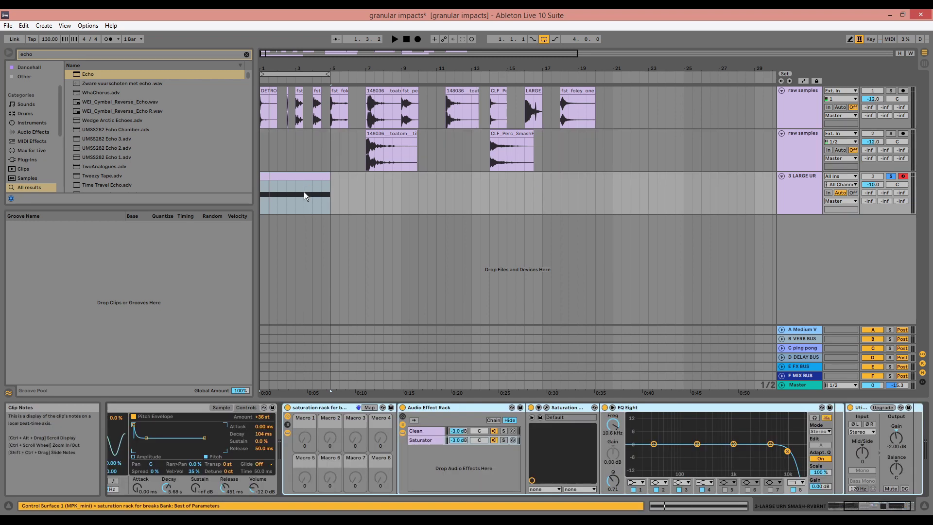
key("space")
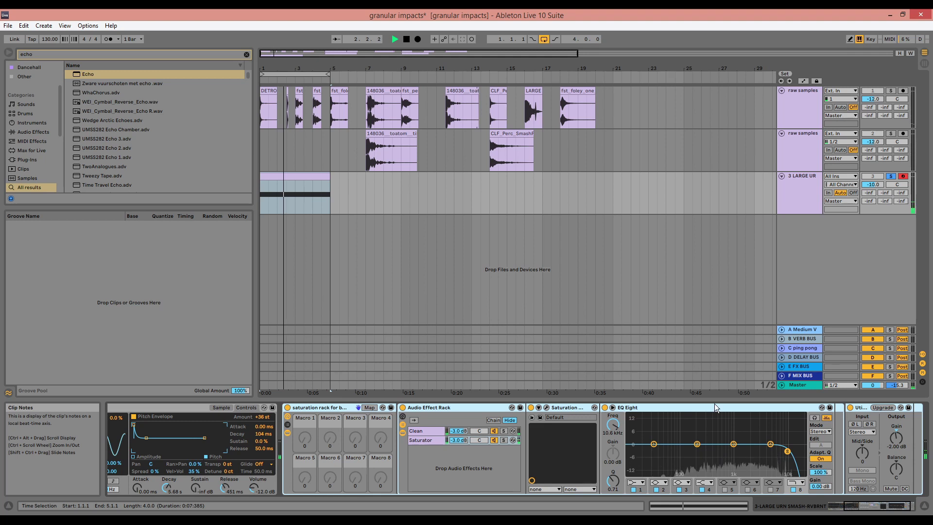
left_click(871, 506)
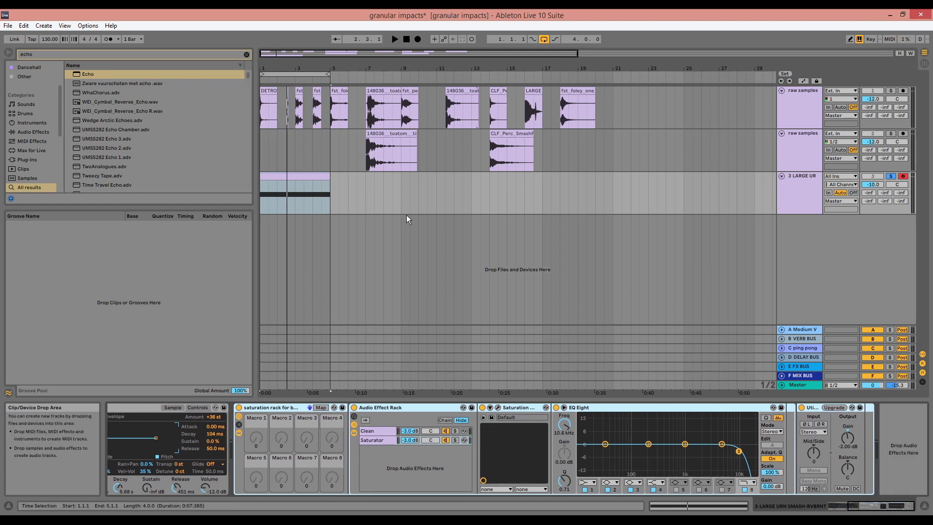
left_click_drag(83, 75, 883, 415)
Lower Echo's dry/wet to about 38% and sync the right delay to Notes
key("space")
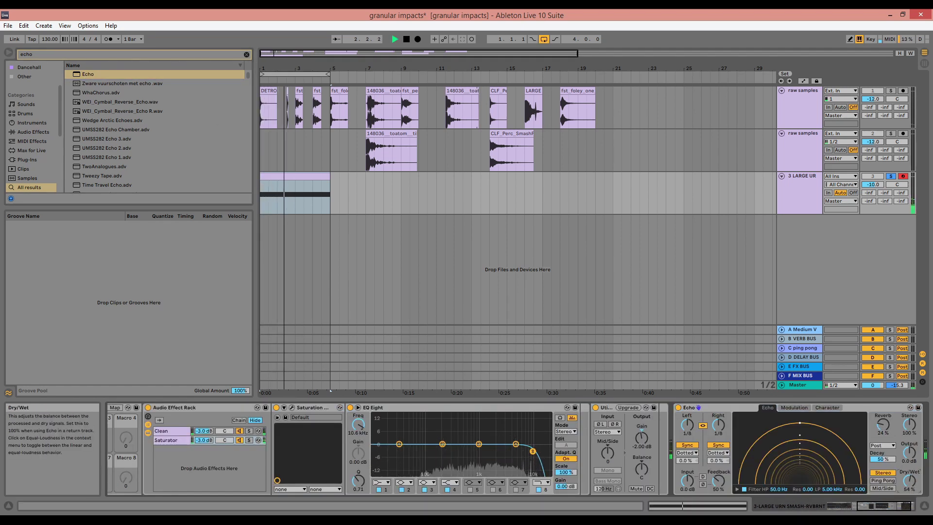
left_click_drag(910, 481, 909, 493)
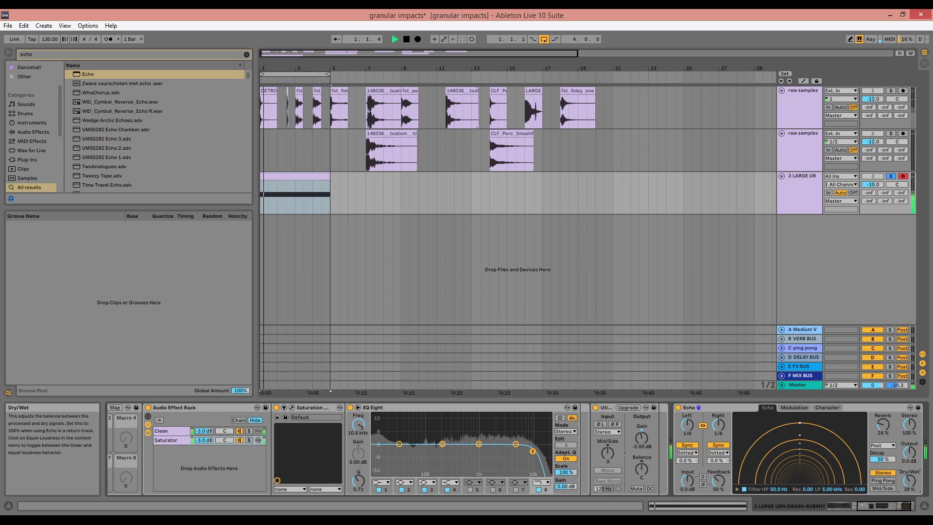
left_click(716, 455)
left_click(720, 459)
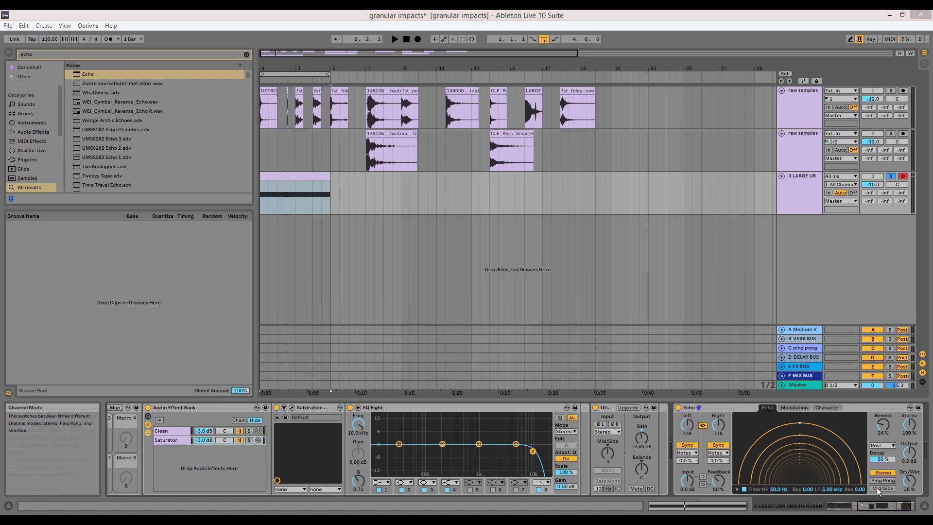
Play the Simpler sample once in 1-Shot mode, then set it back to Classic with the waveform shown
left_click(879, 506)
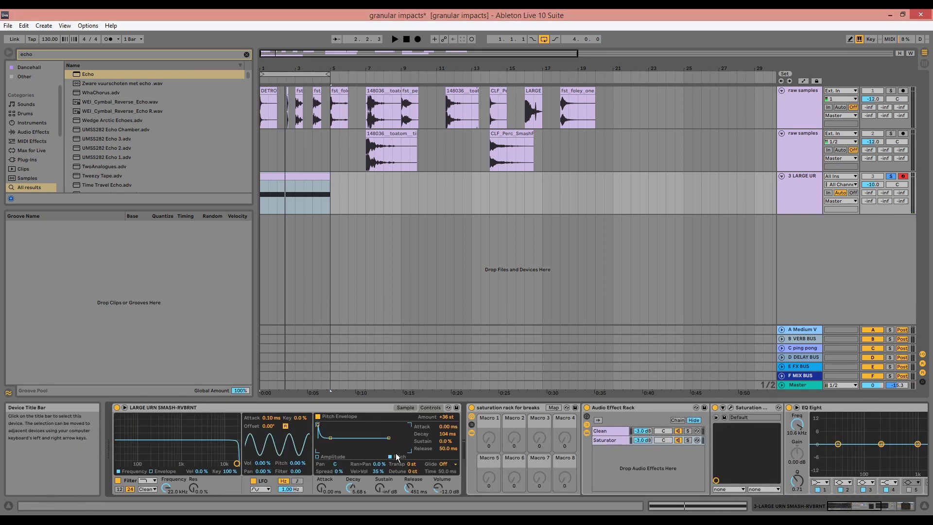
left_click(405, 407)
left_click(123, 446)
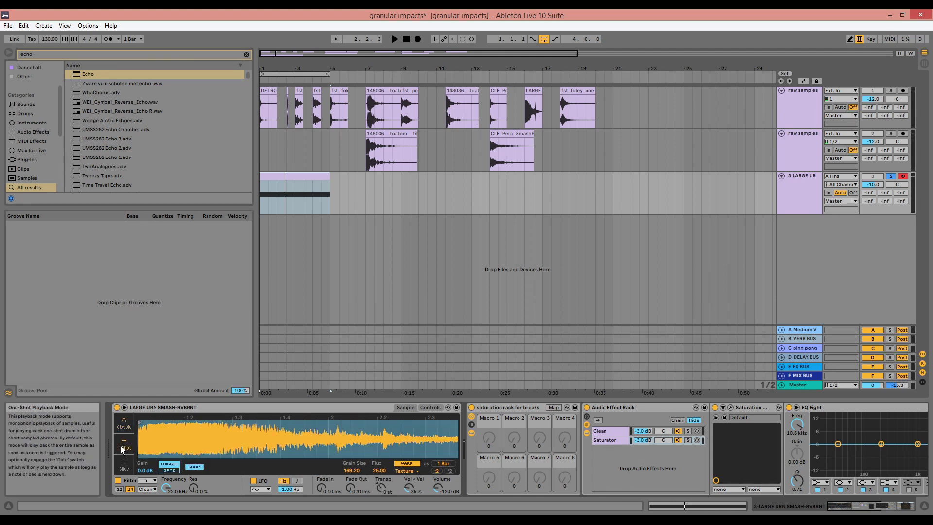
key("space")
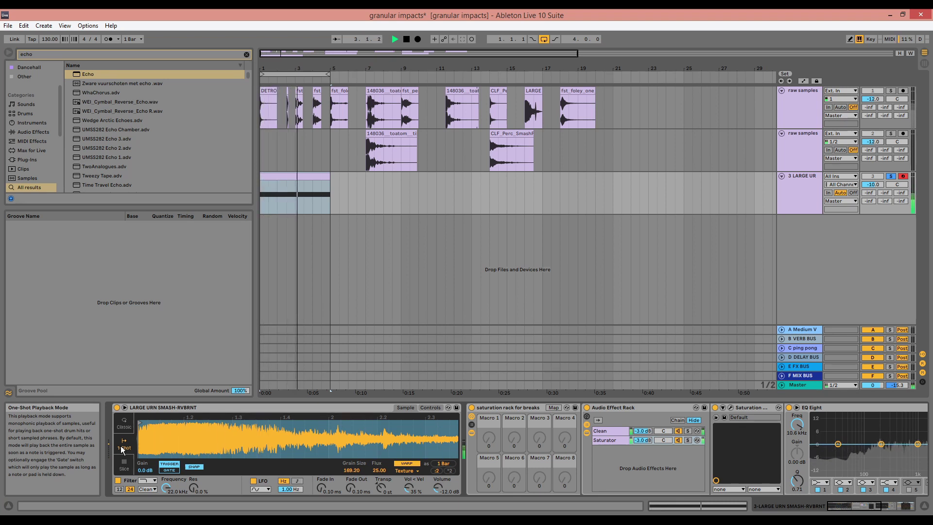
key("space")
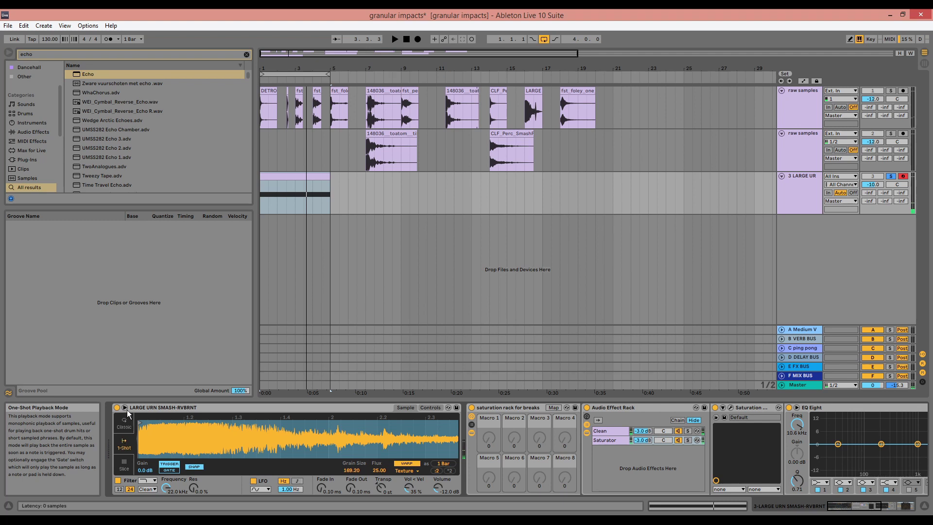
left_click(125, 423)
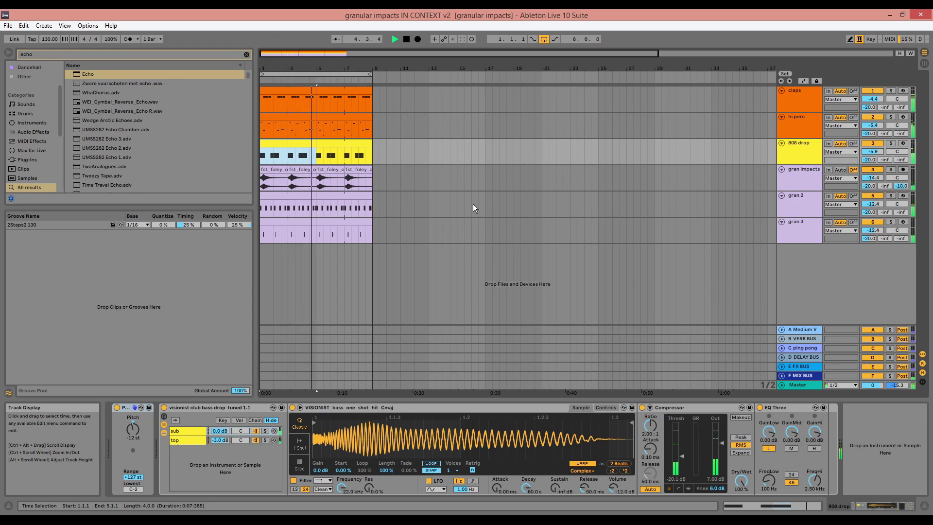
Select the gran impacts through gran 3 tracks and switch them off with the Track Activator
left_click(809, 185)
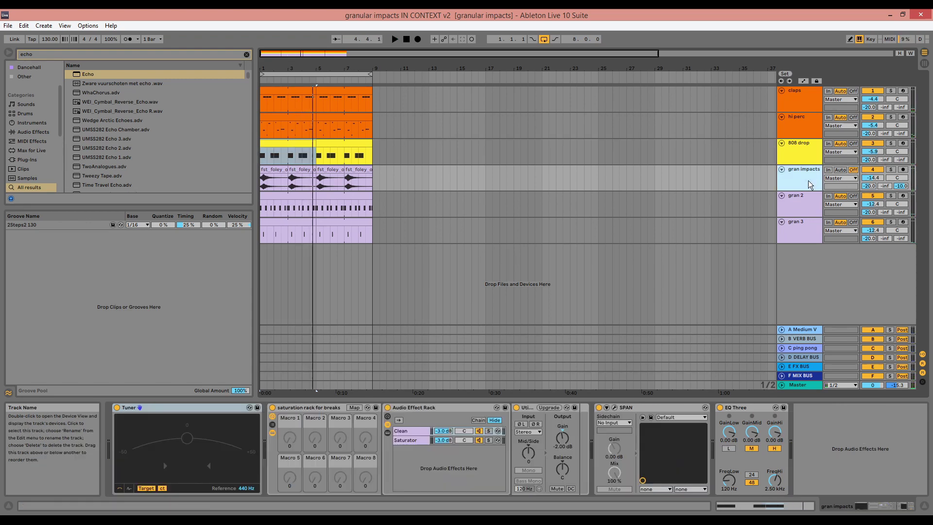
left_click(815, 232, "shift")
left_click(873, 171)
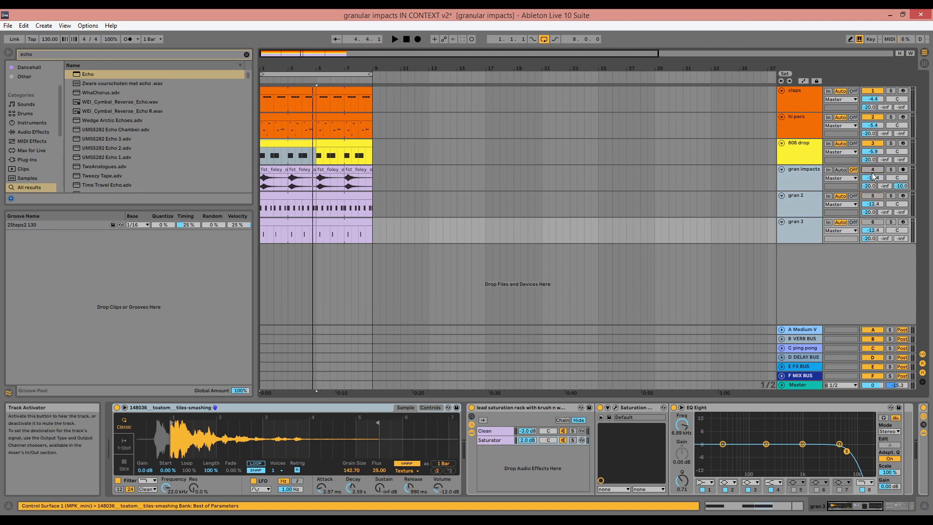